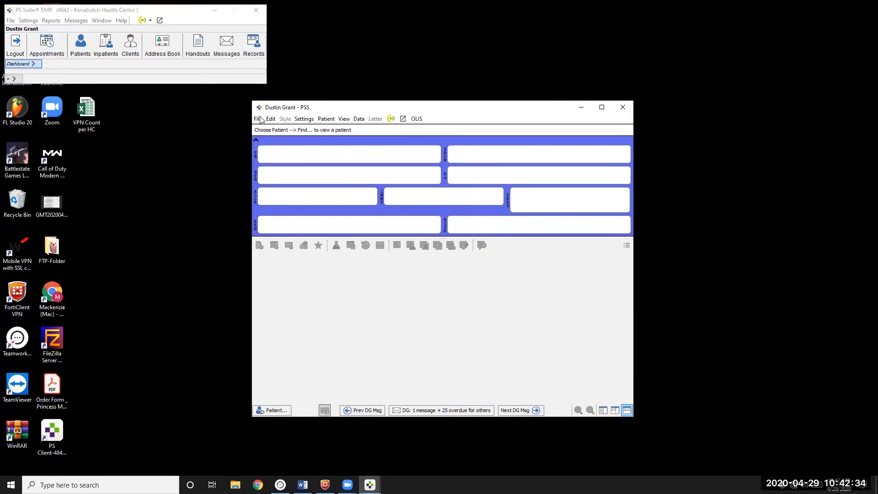
- Open Manage Received Documents using the PS Scans folder in Documents as the folder containing the reports
mouse_move(269, 121)
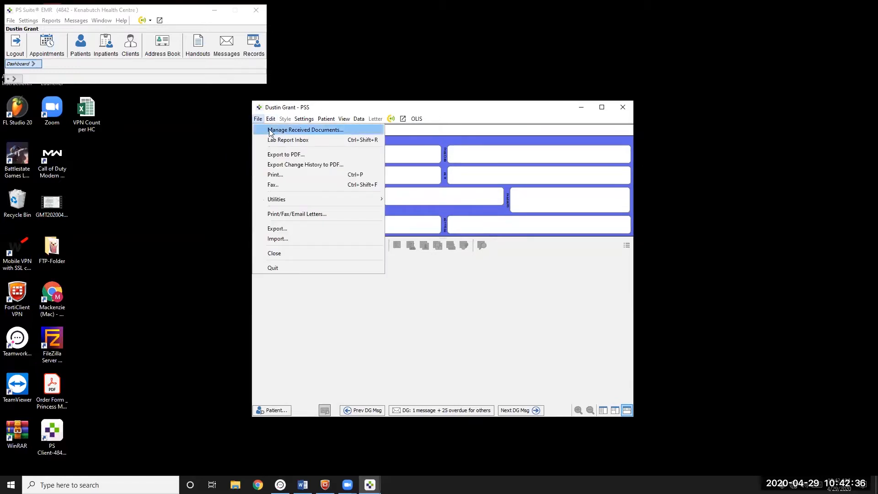
left_click(299, 132)
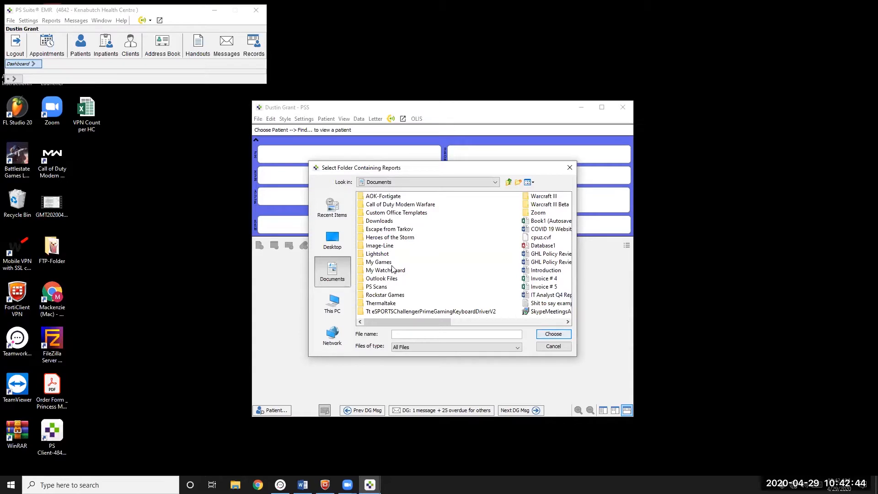
left_click(382, 287)
double_click(380, 289)
left_click(409, 287)
key("Return")
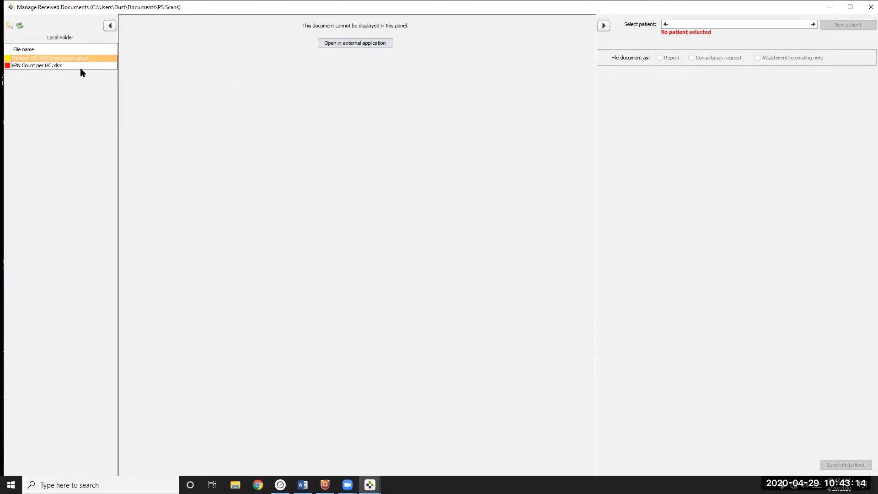
- Preview the Fortnet SSL VPN instructions document and VPN Count per HC.xlsx in their external applications, closing the workbook after viewing
left_click(347, 47)
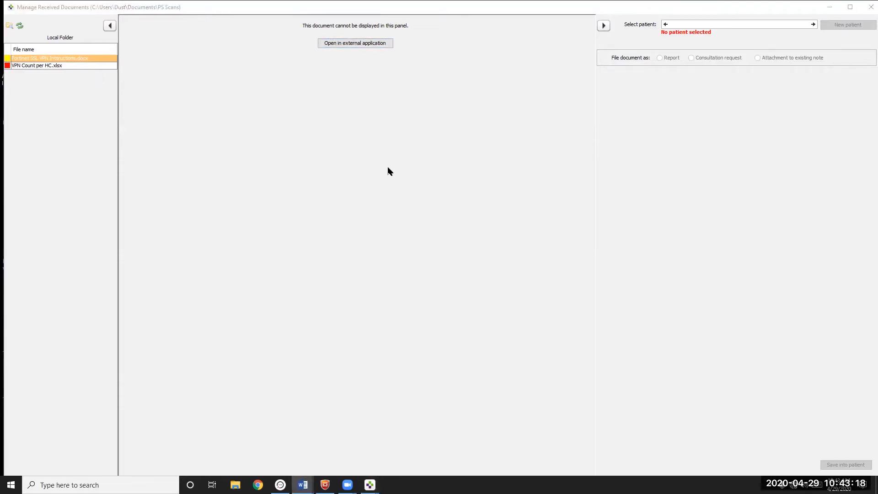
left_click(47, 67)
left_click(335, 46)
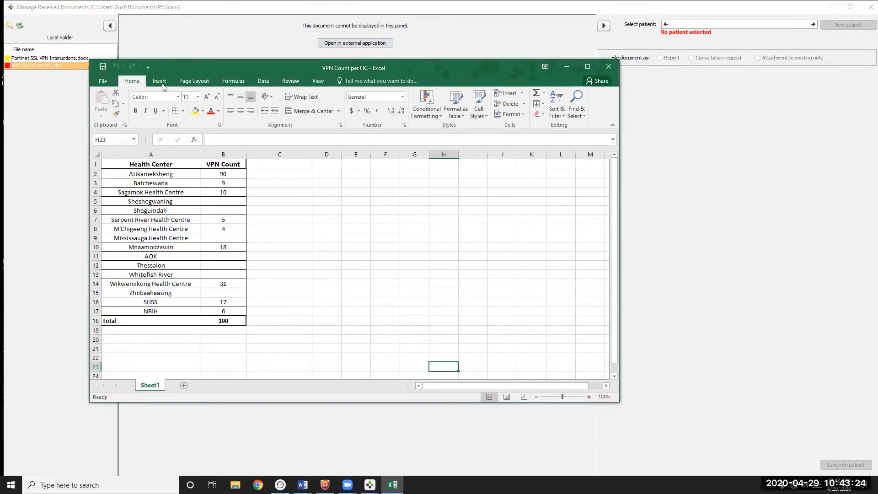
left_click(603, 69)
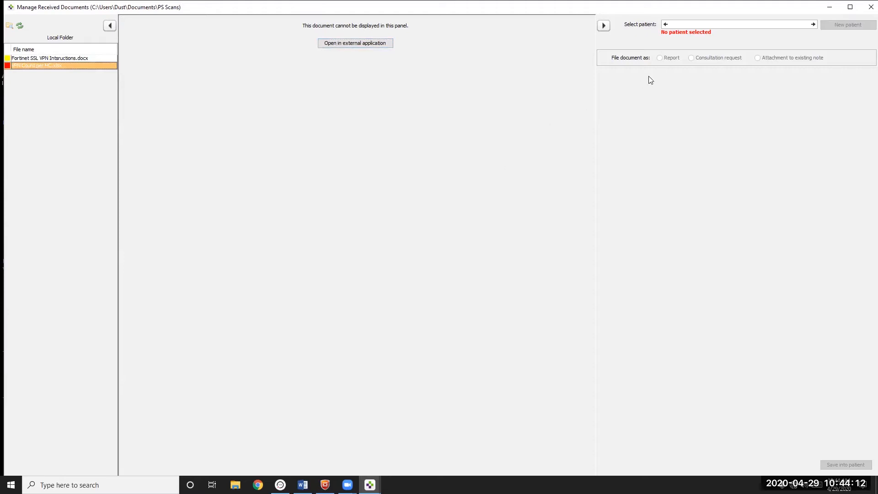
- Assign VPN Count per HC.xlsx to the 13-year-old PSS test patient
left_click(690, 24)
type("Pss.")
type(" baby")
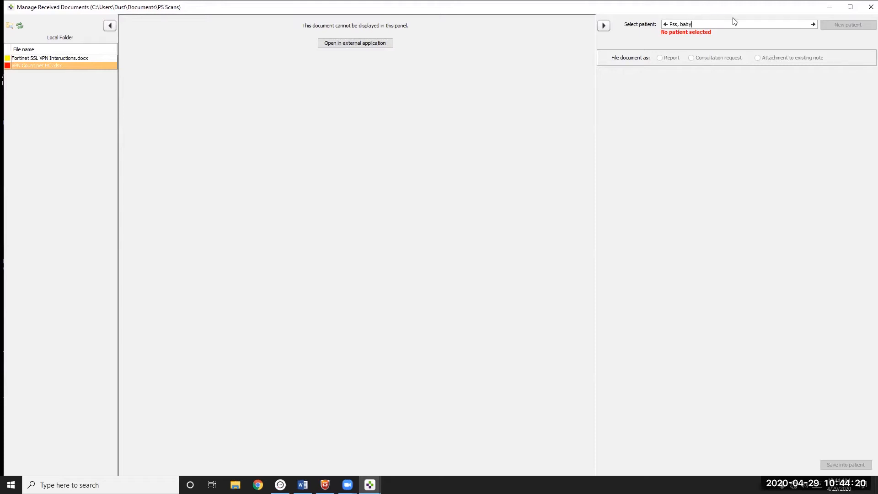
left_click(813, 24)
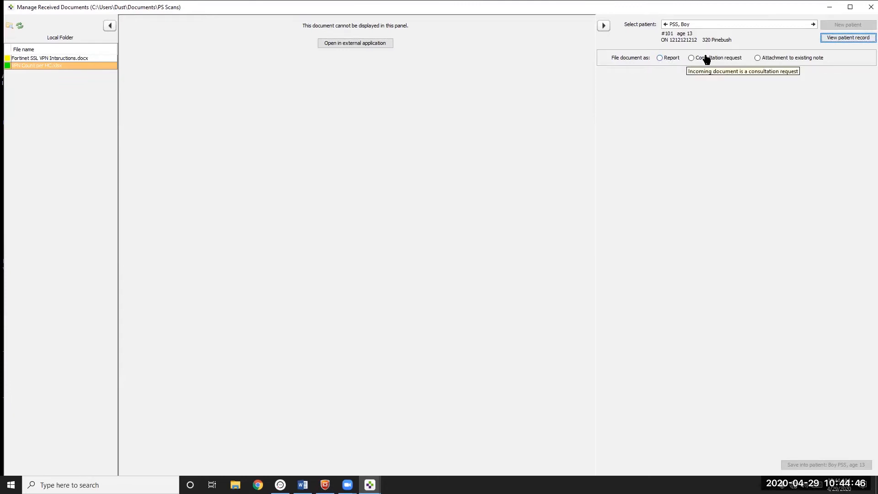
- Compare the document filing types, including attachment to an existing note, and file the document as a Report
left_click(667, 62)
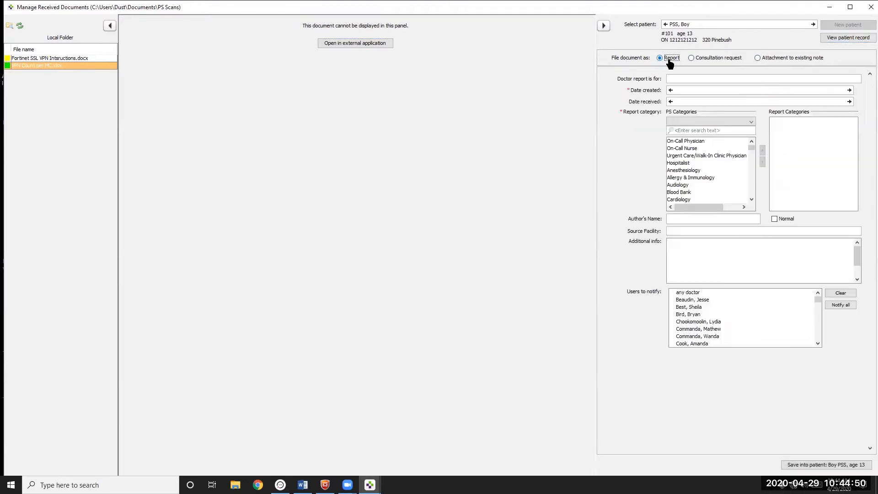
left_click(757, 58)
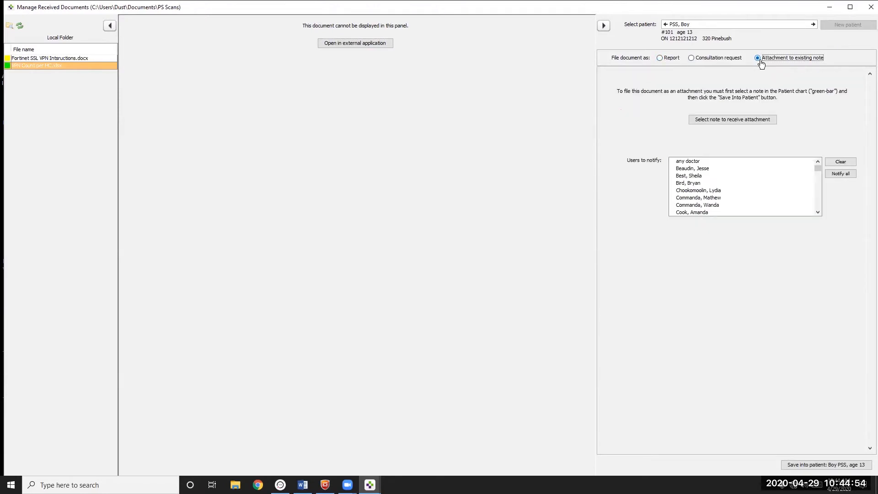
left_click(691, 58)
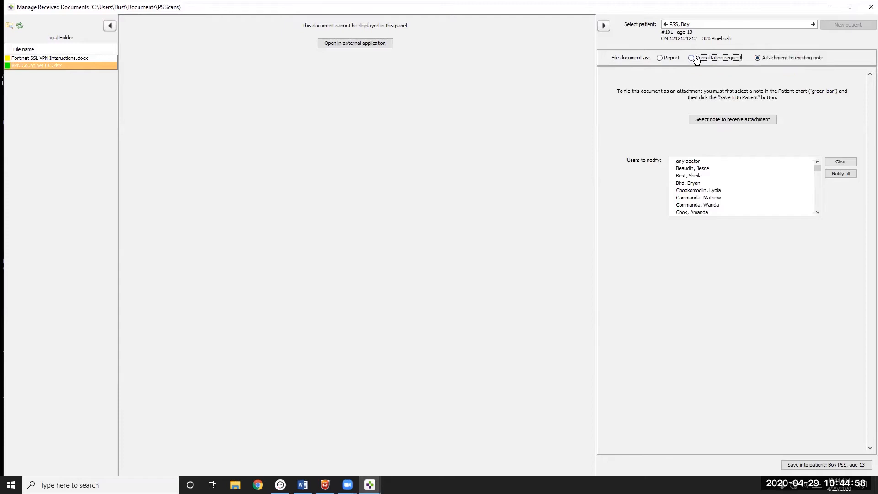
left_click(670, 60)
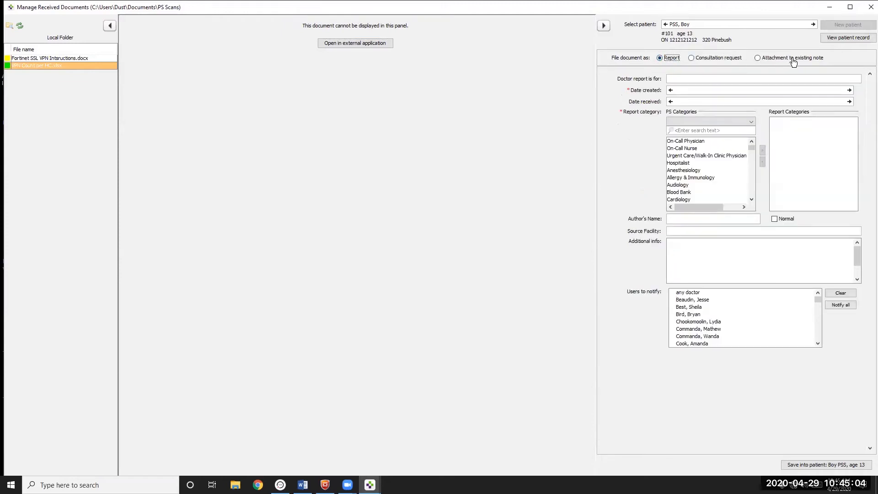
- Set the report's created date to Apr 8, 2020, received date to Apr 29, 2020, and category to Consent from Patient
left_click(690, 77)
left_click(700, 90)
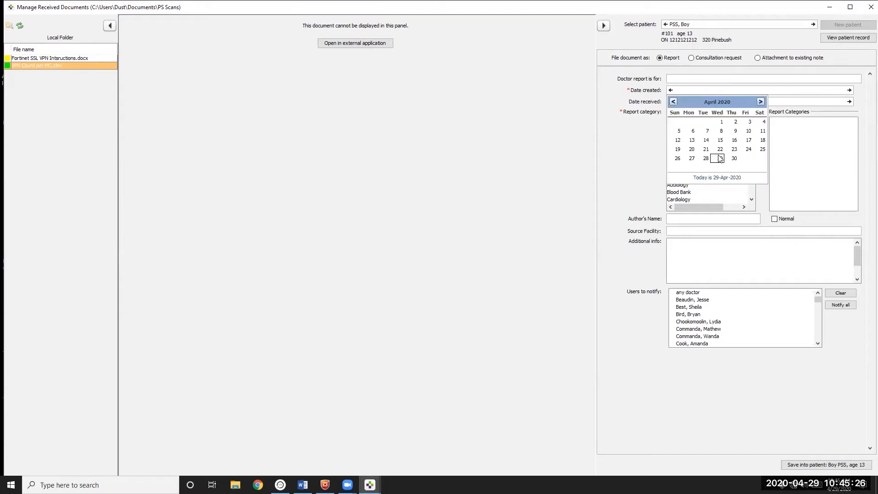
left_click(721, 131)
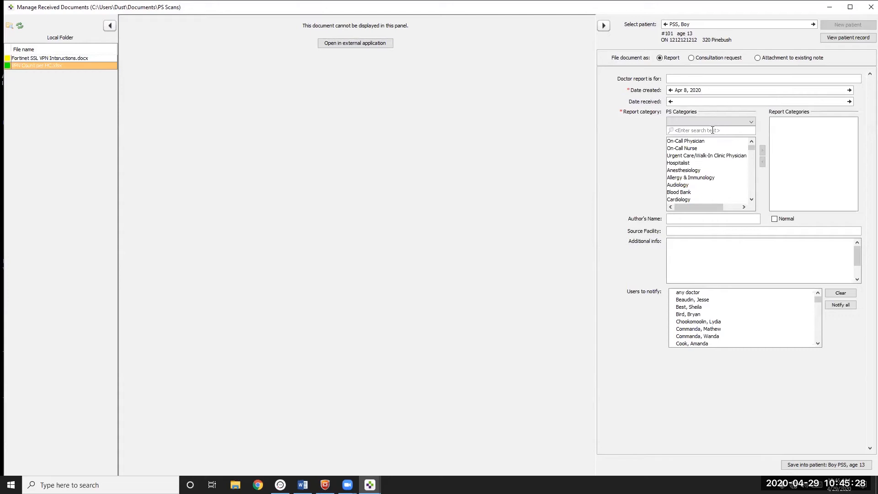
left_click(693, 99)
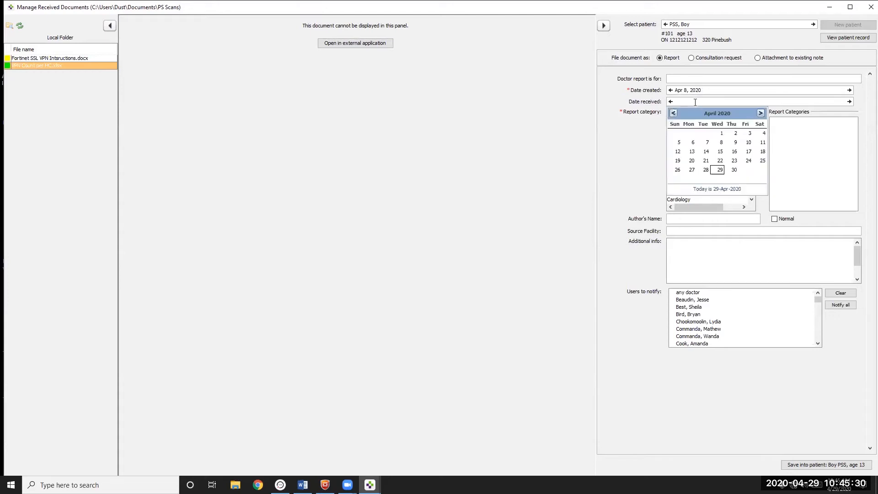
left_click(720, 172)
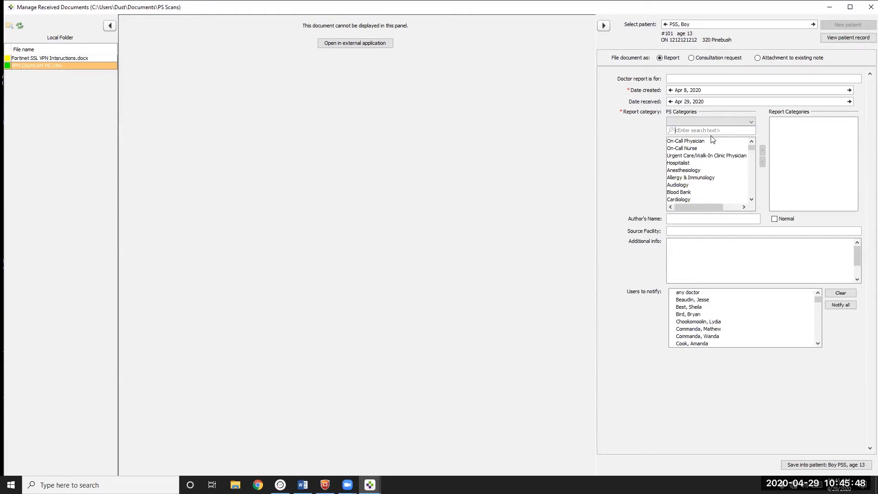
type("cONSEN")
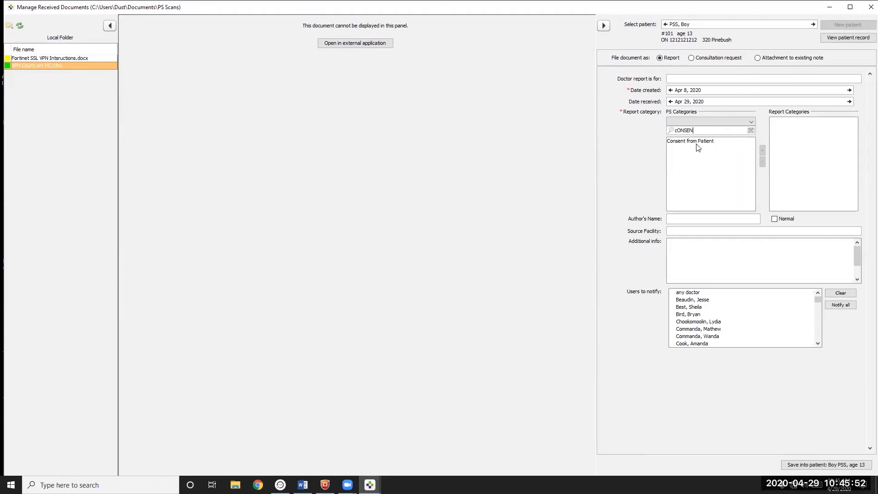
left_click(697, 142)
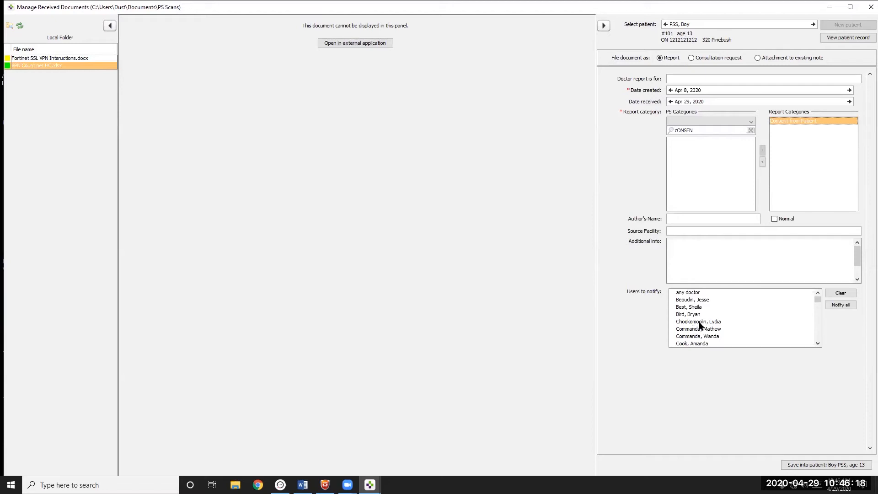
left_click(684, 307)
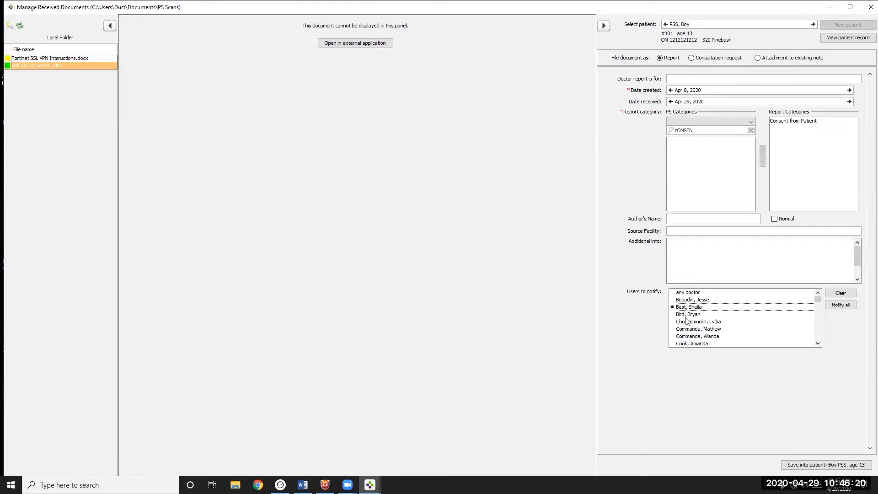
left_click(689, 322)
left_click(688, 331)
left_click(687, 338)
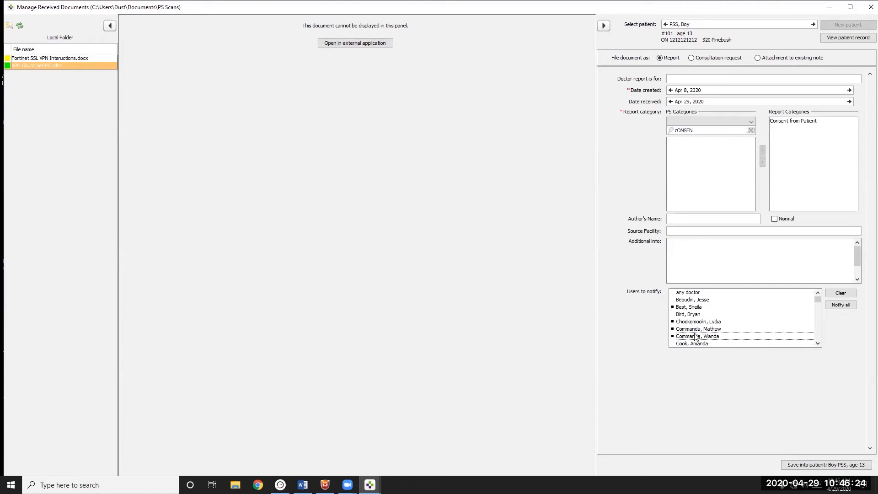
left_click(680, 308)
left_click(700, 322)
left_click(698, 330)
left_click(699, 338)
- Save the report into the patient's record, then bring up the patient search in the records window
left_click(808, 466)
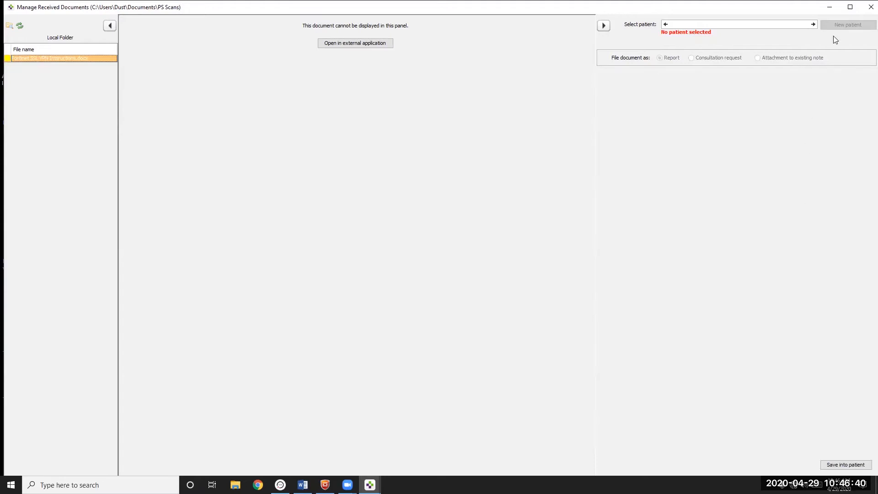
left_click(829, 7)
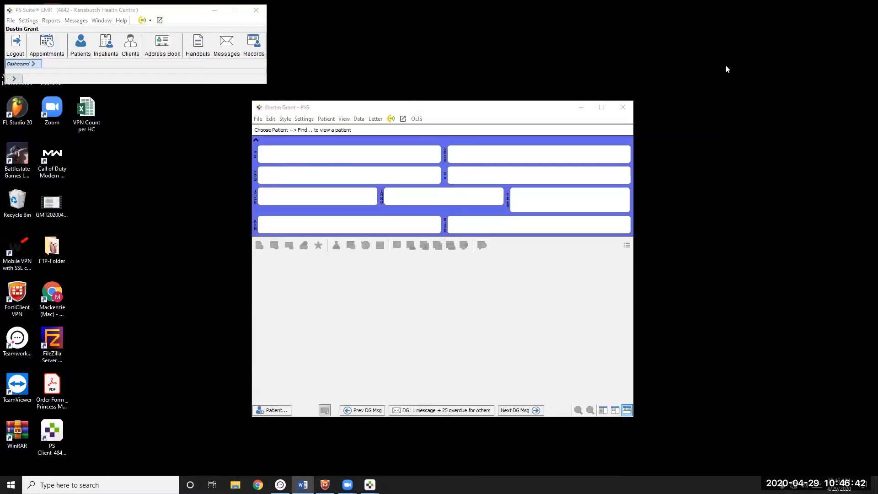
left_click(356, 132)
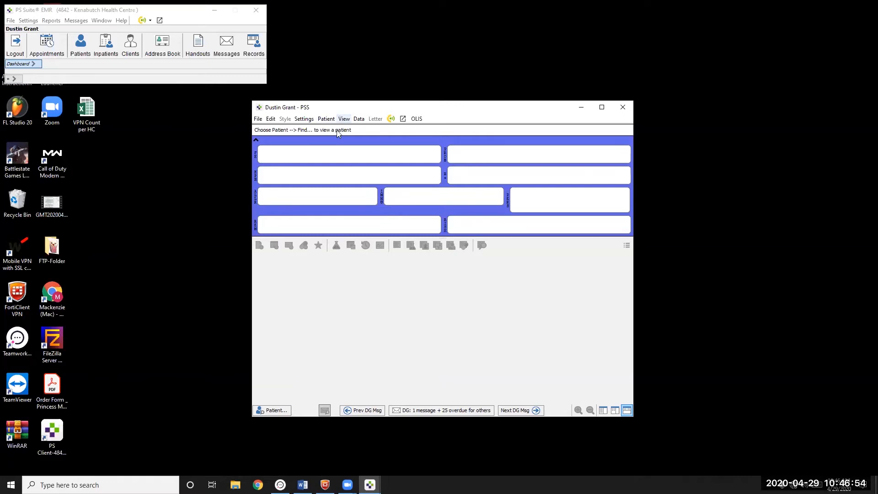
left_click(278, 411)
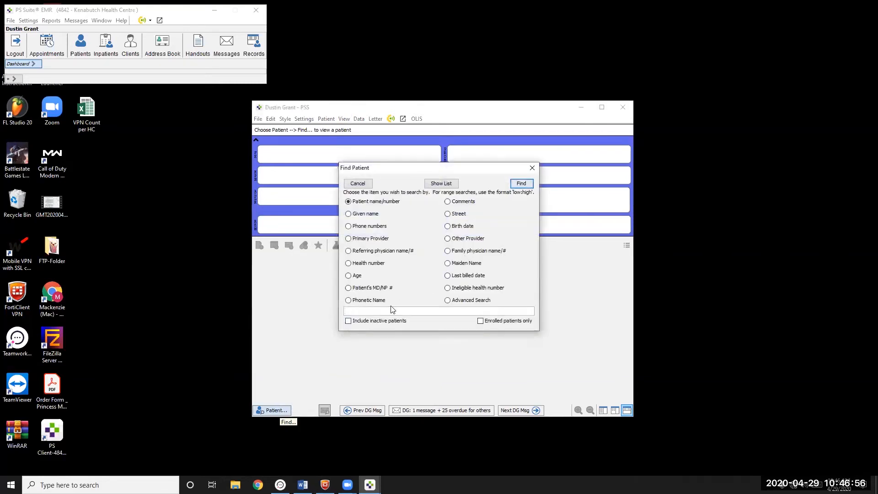
type("pSS, bOY")
key("Tab")
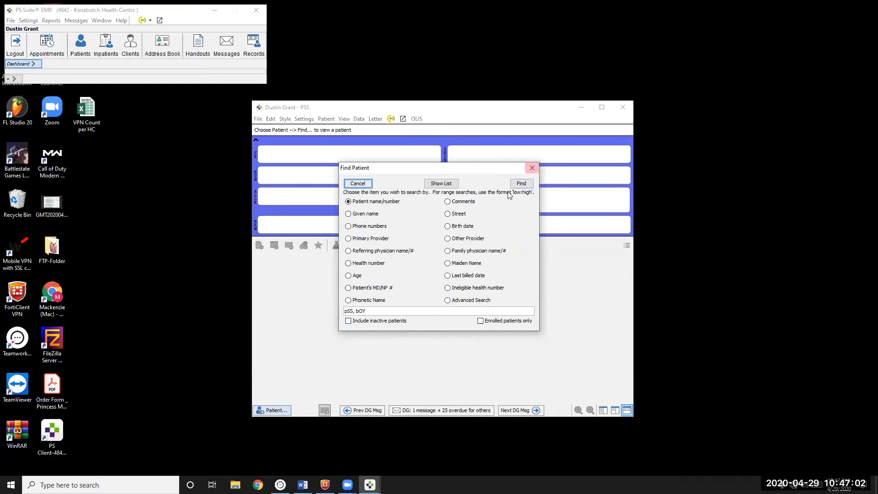
left_click(376, 310)
key("ctrl+a")
key("BackSpace")
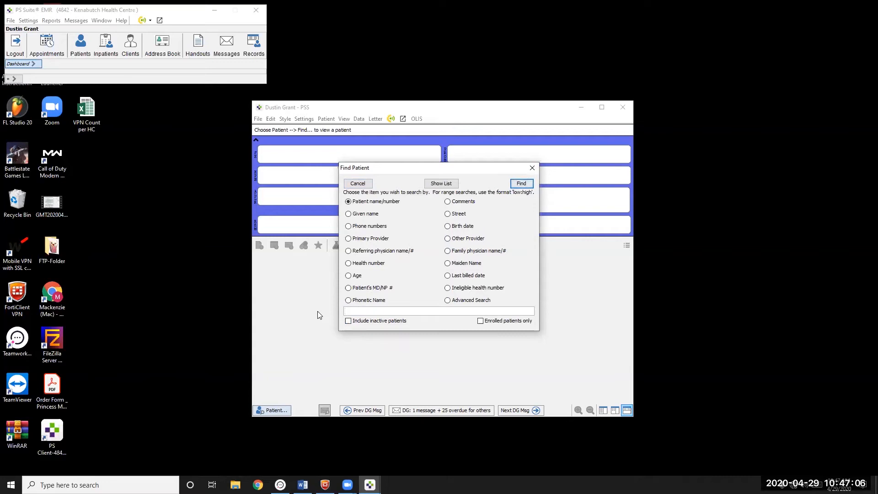
- Search for patients by the name Pss and open the chart of the 13-year-old male test patient
type("Pss")
left_click(521, 184)
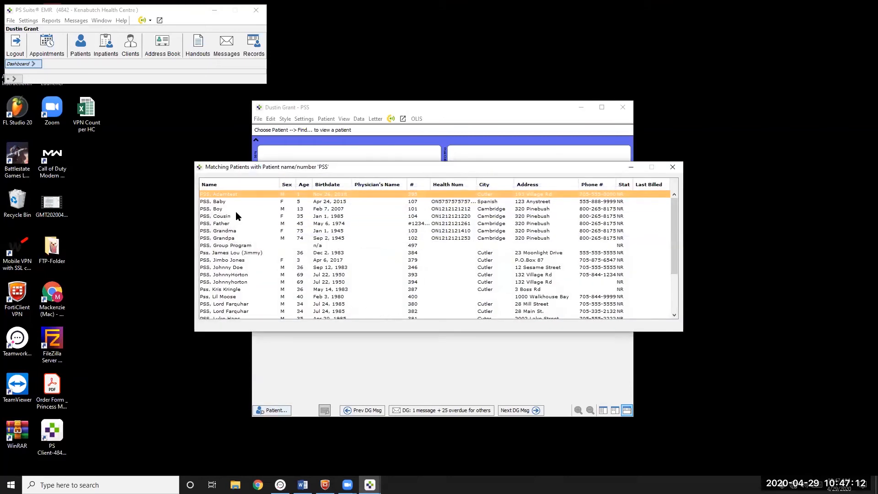
left_click(212, 209)
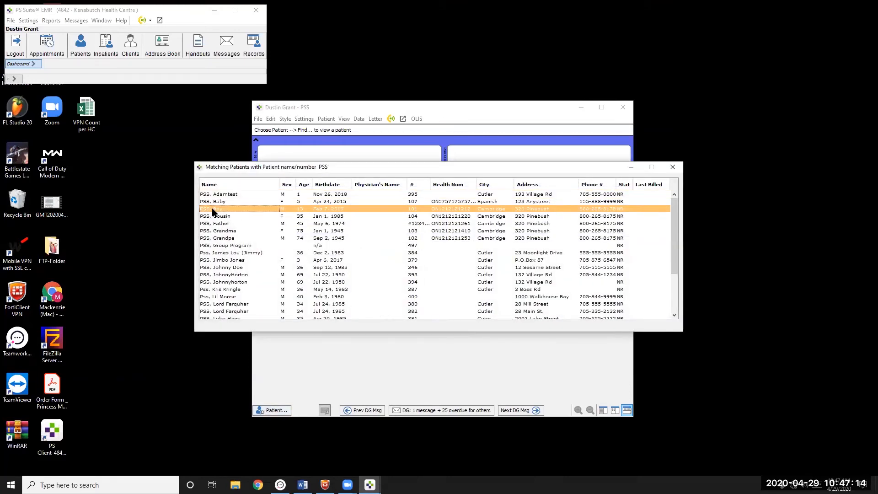
double_click(330, 208)
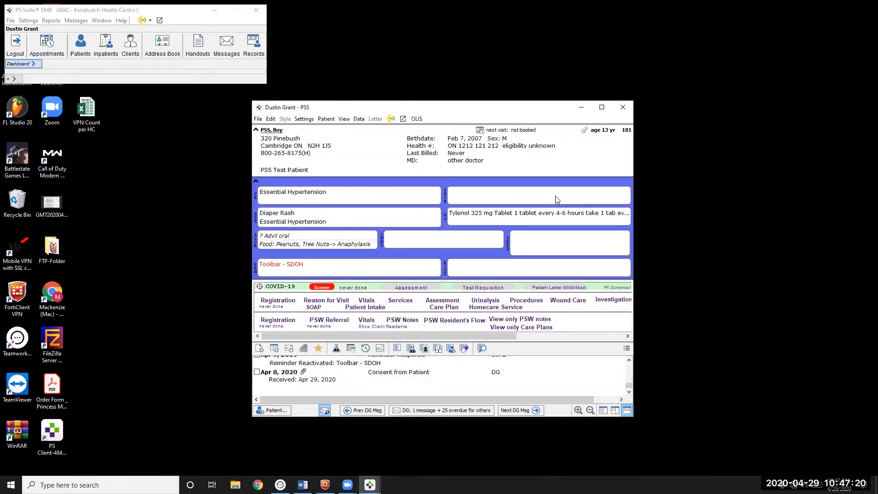
- Show the list of record entries in the maximized chart and select the Consent from Patient entry dated Apr 8, 2020
left_click(602, 107)
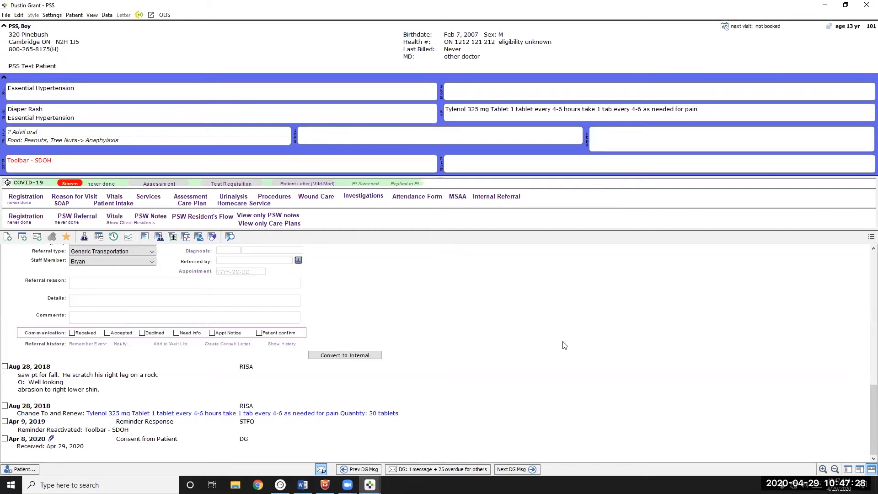
scroll(564, 366, "up", 15)
scroll(560, 370, "down", 15)
left_click(871, 236)
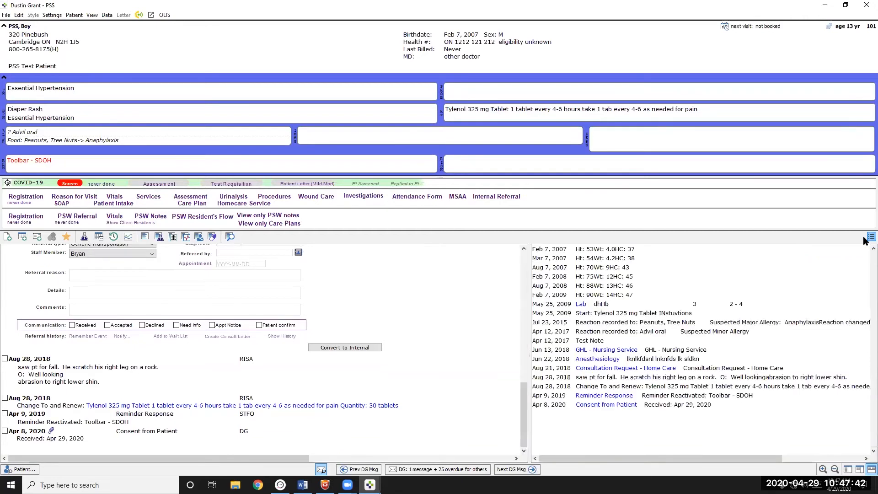
left_click(544, 406)
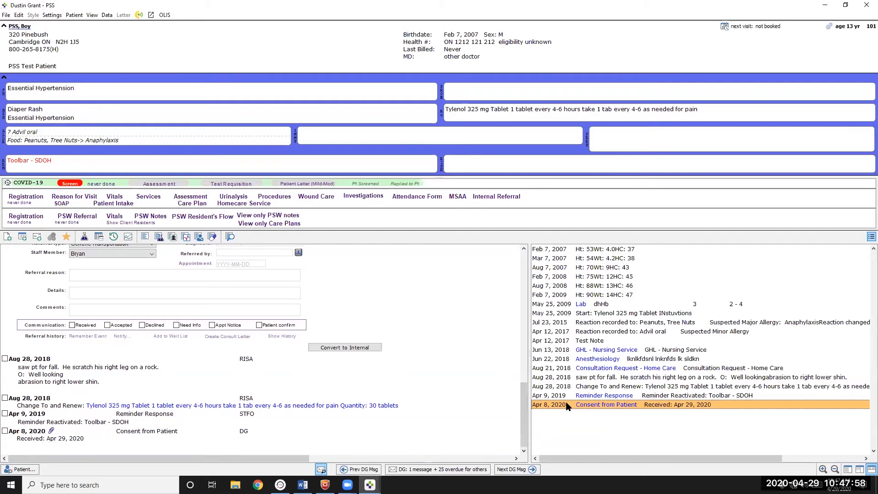
- View the workbook attached to the Apr 8, 2020 Consent from Patient note and close it
left_click(52, 431)
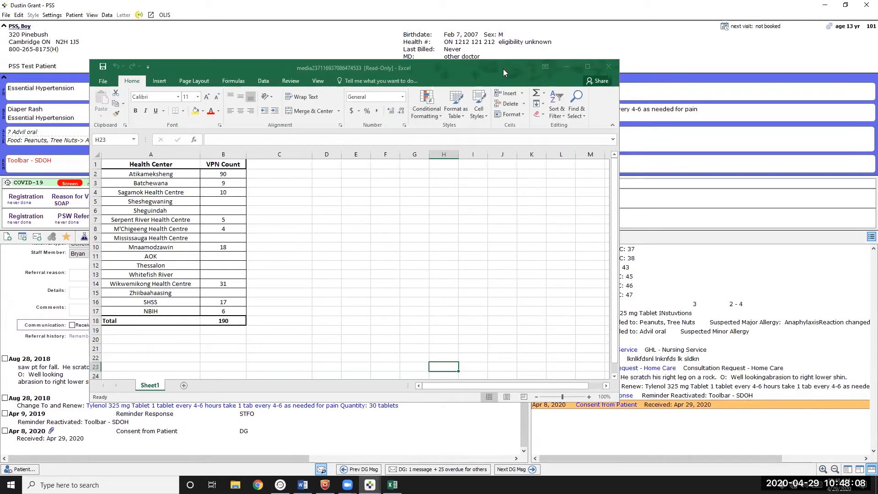
left_click_drag(505, 73, 604, 71)
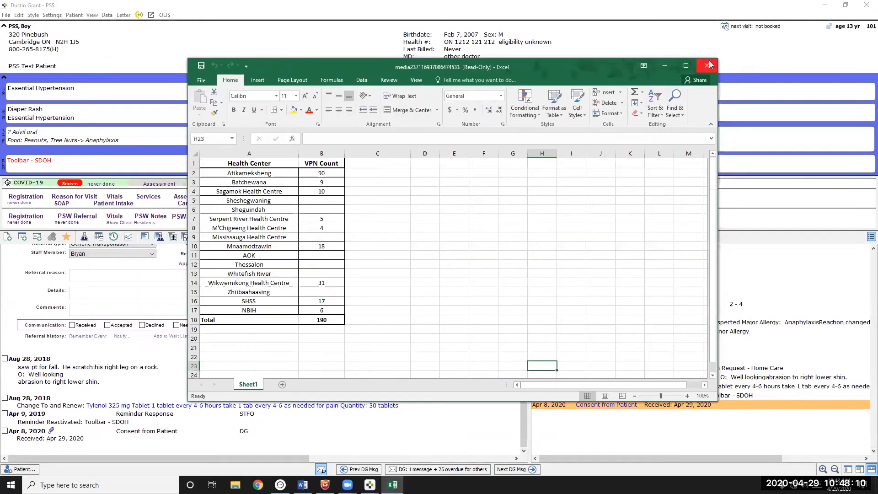
left_click(708, 65)
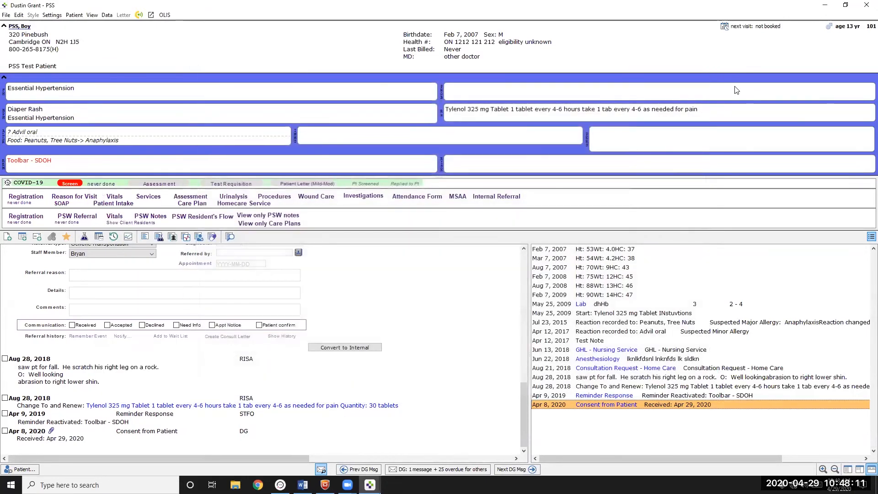
- Check the Detach Multimedia option for the attachment on the Apr 8, 2020 Consent from Patient note and dismiss it
right_click(51, 431)
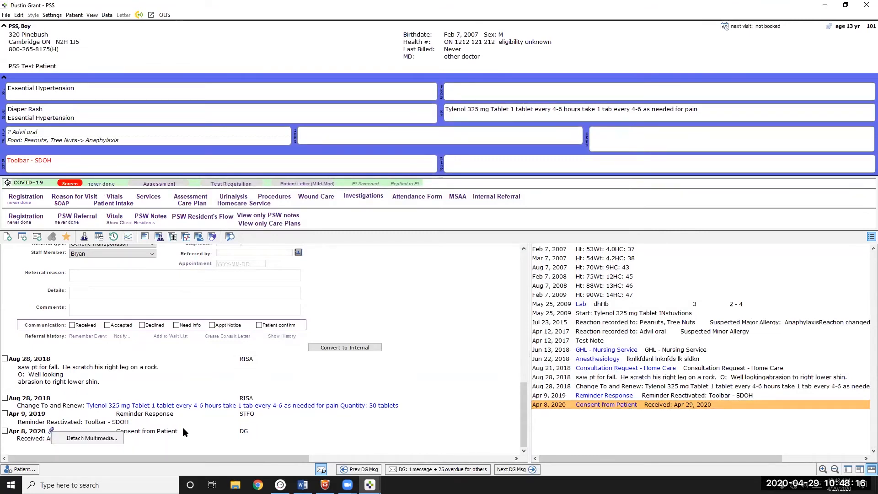
left_click(184, 431)
right_click(51, 432)
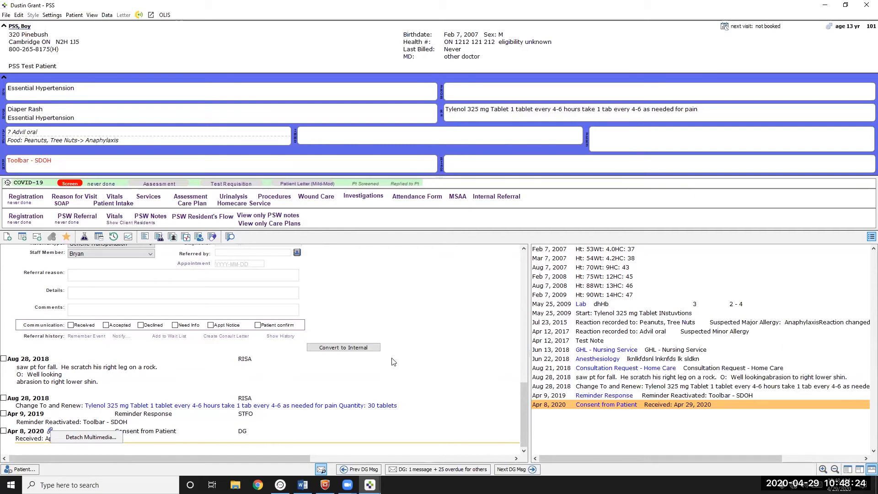
left_click(672, 196)
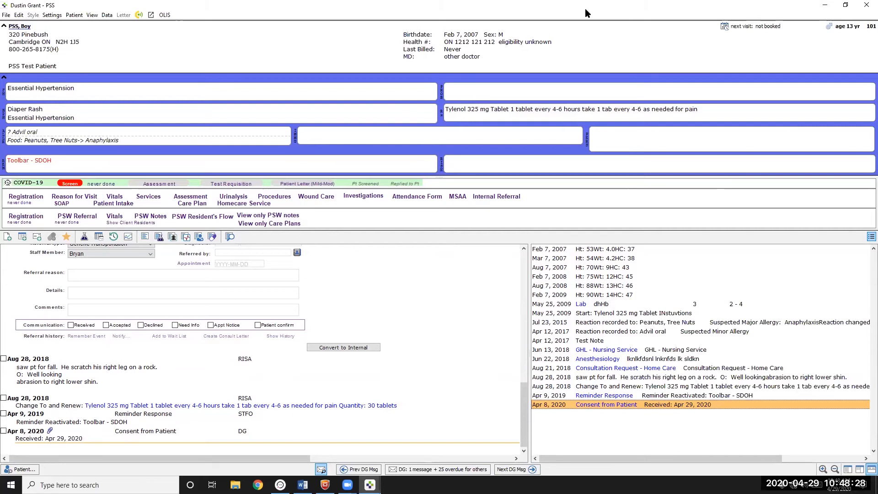
- Try to attach the recent VPN Count per HC workbook directly to the Aug 28, 2018 medication renewal entry in the maximized chart
double_click(547, 11)
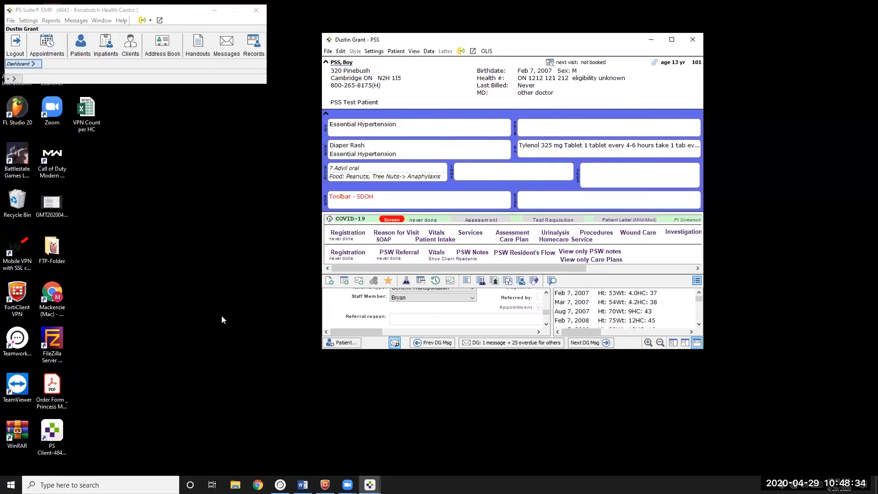
double_click(501, 39)
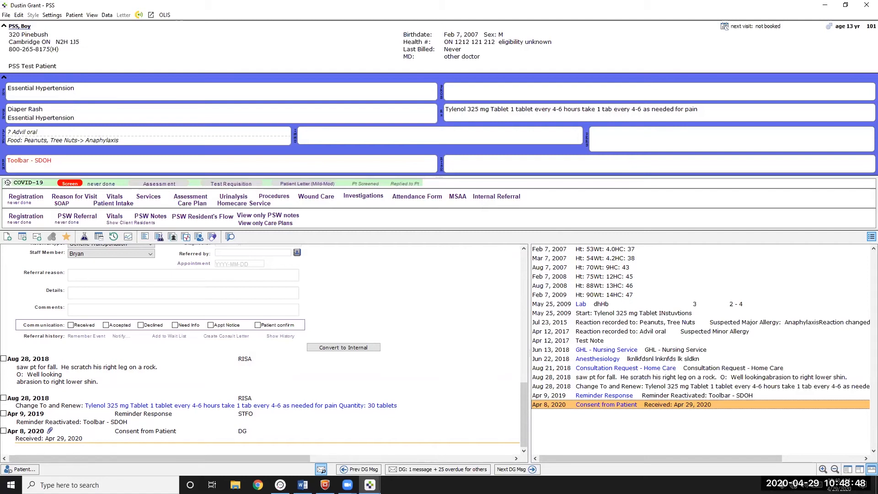
left_click(235, 485)
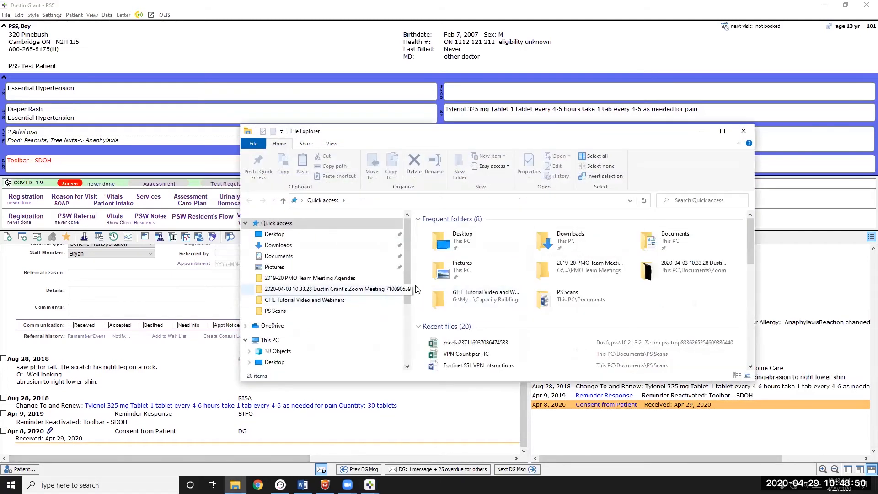
scroll(485, 343, "down", 3)
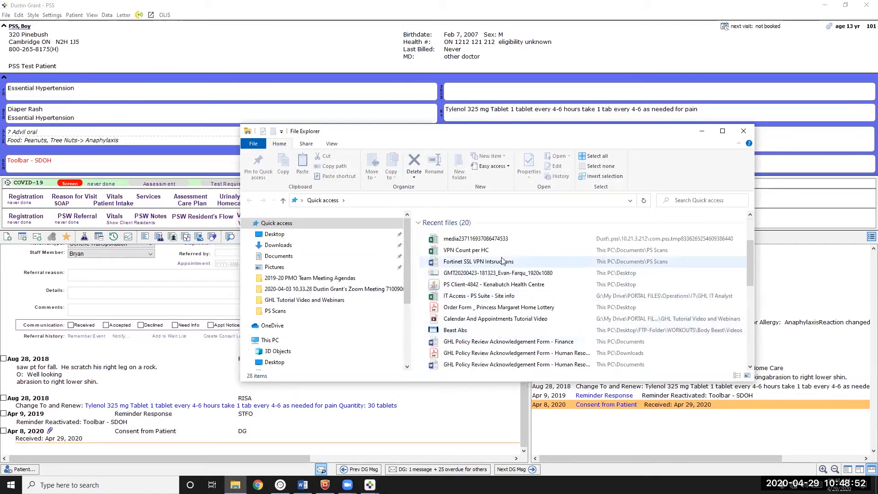
left_click_drag(481, 251, 32, 397)
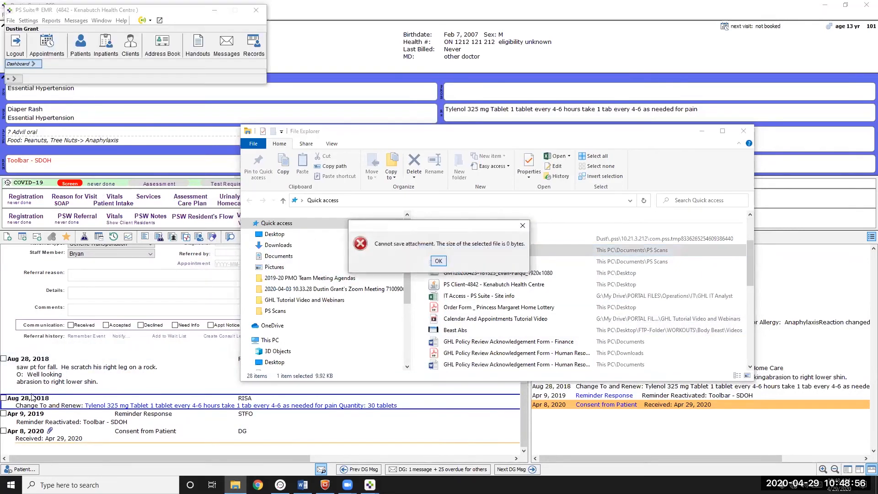
left_click(438, 261)
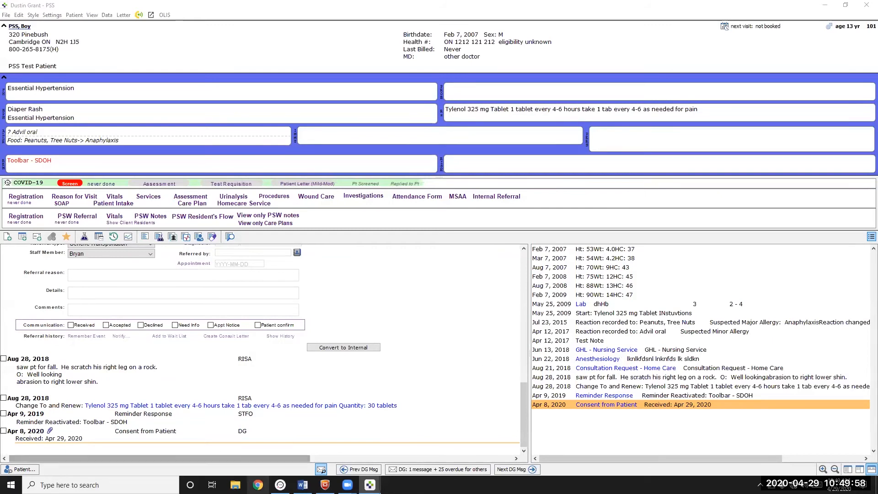
- Attach the Fortinet SSL VPN Intsructions document from Documents > PS Scans to the Aug 28, 2018 fall note and close the folder window
left_click(235, 484)
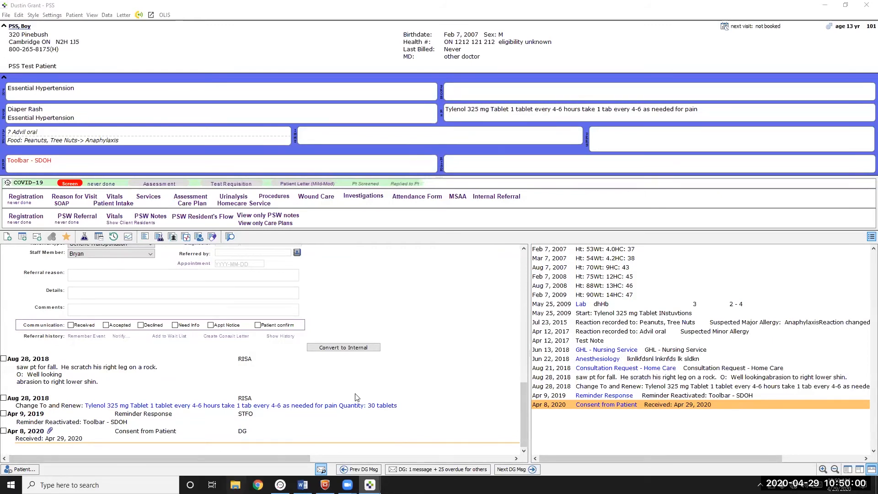
left_click(299, 256)
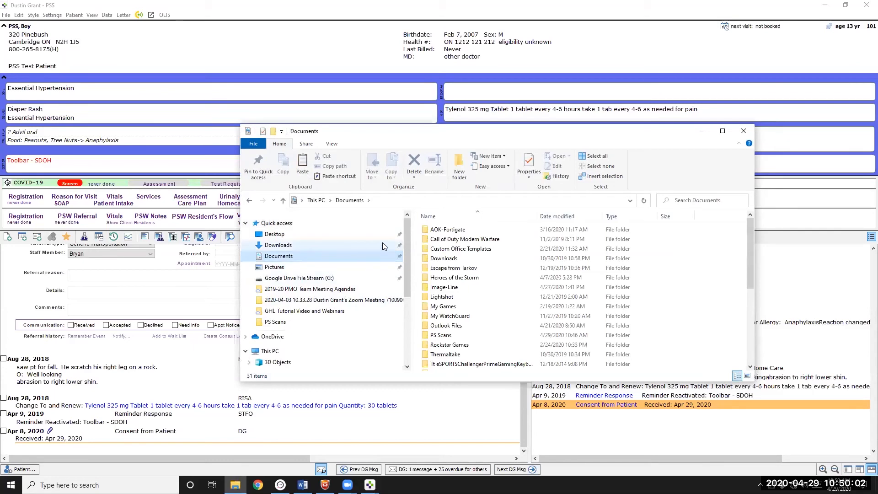
double_click(456, 335)
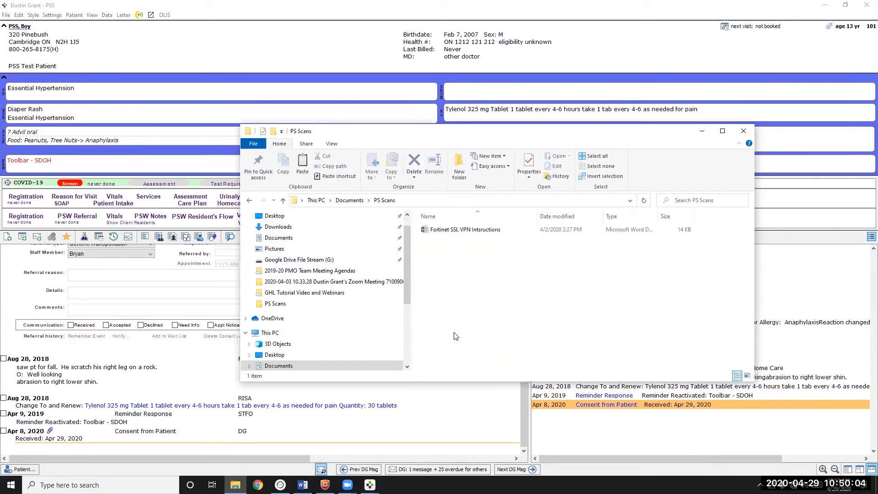
left_click_drag(447, 230, 40, 380)
left_click_drag(54, 359, 51, 378)
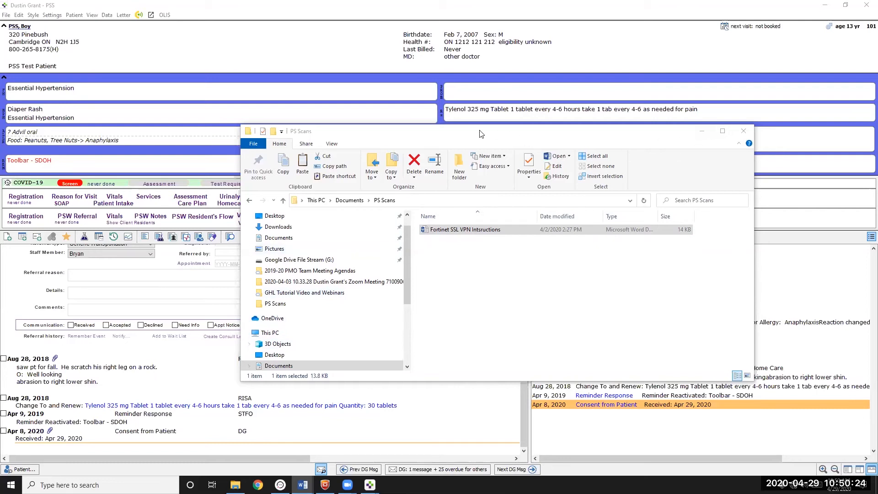
left_click_drag(483, 134, 551, 131)
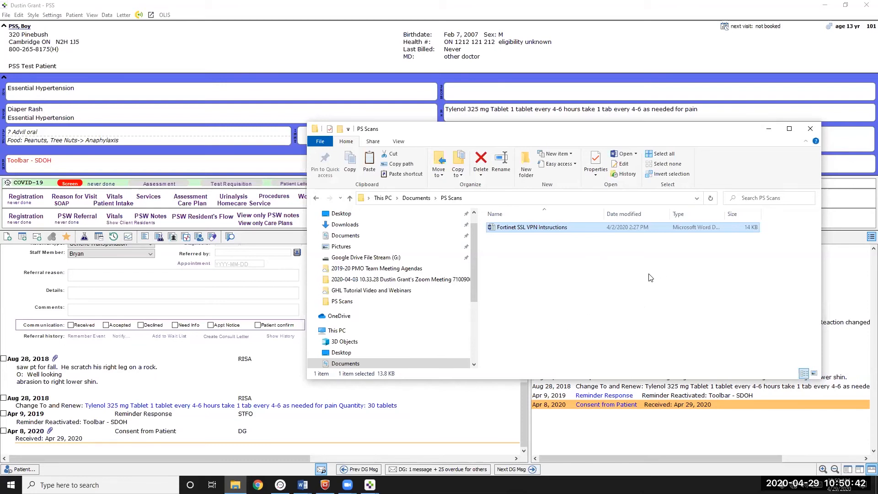
left_click(810, 129)
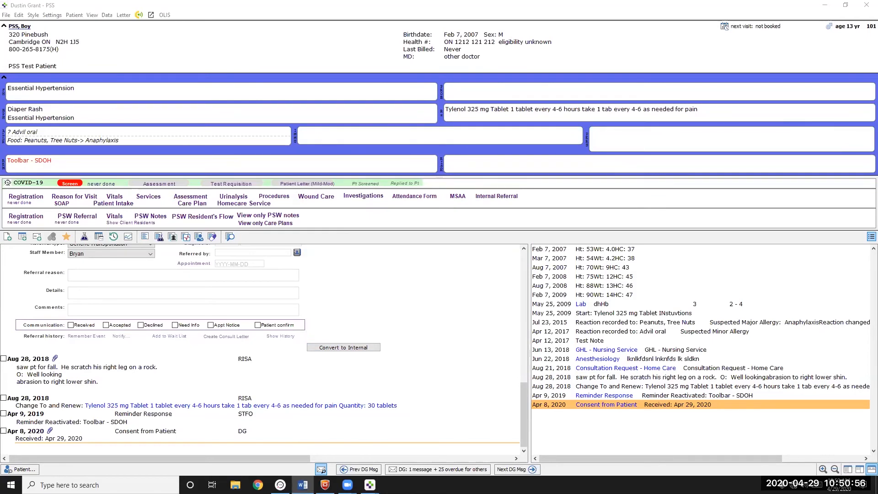
- Restore the chart window to its smaller size and open the Manage Received Documents window from it
double_click(413, 11)
left_click(154, 91)
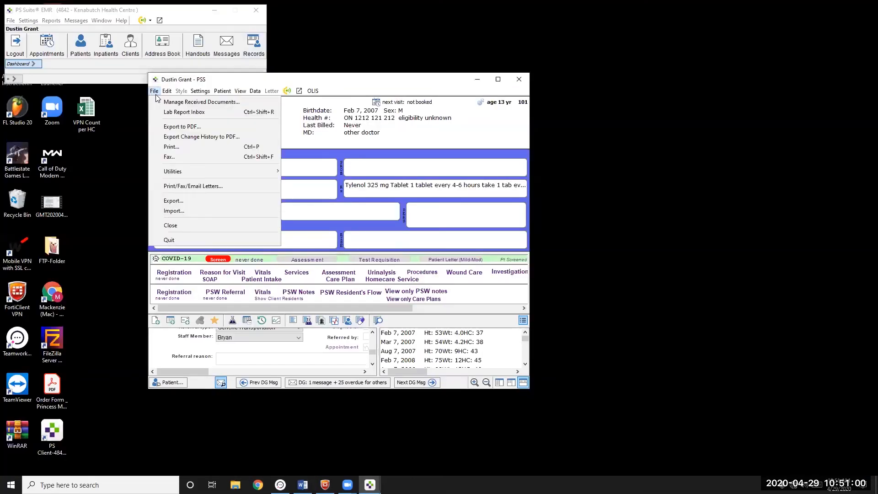
left_click(165, 102)
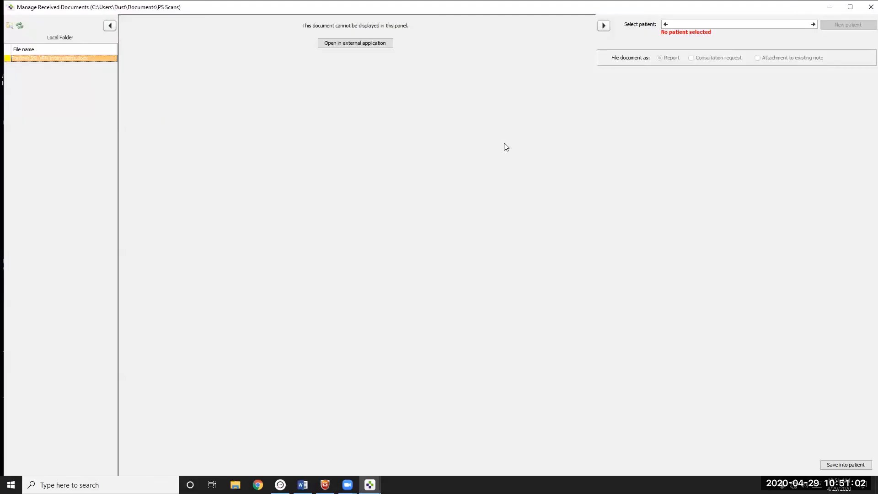
- Search for patients by the name Pss and choose the 13-year-old test patient to receive the document
left_click(681, 25)
type("pss.boy")
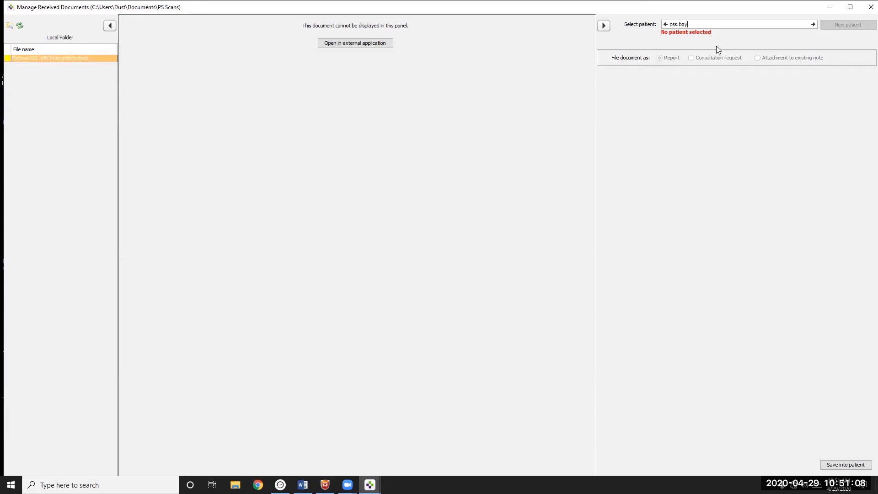
key("Return")
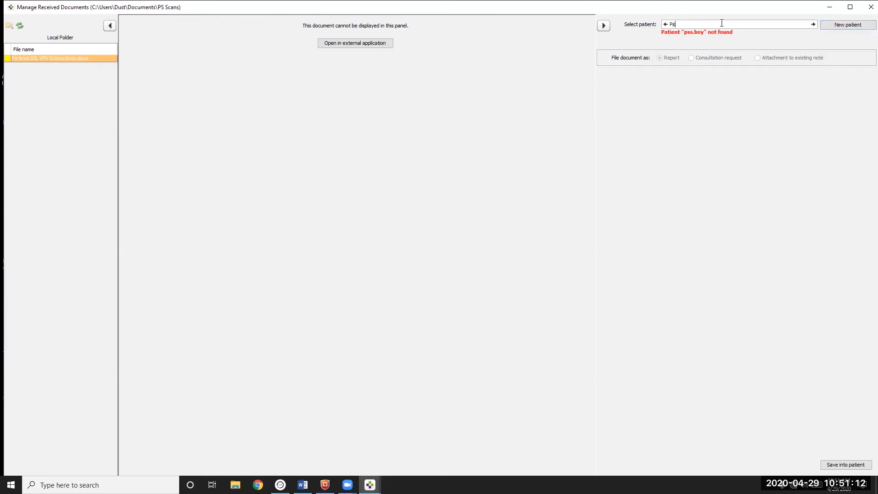
type("Pss")
key("Return")
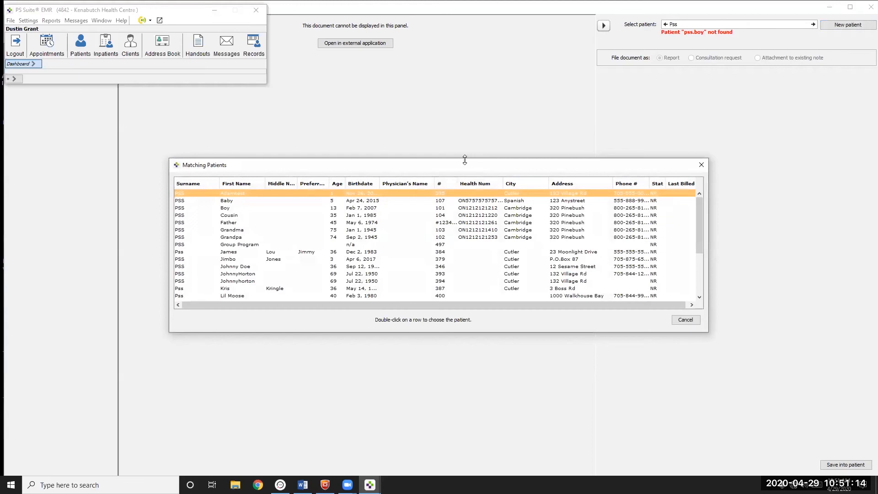
left_click(249, 209)
left_click(300, 208)
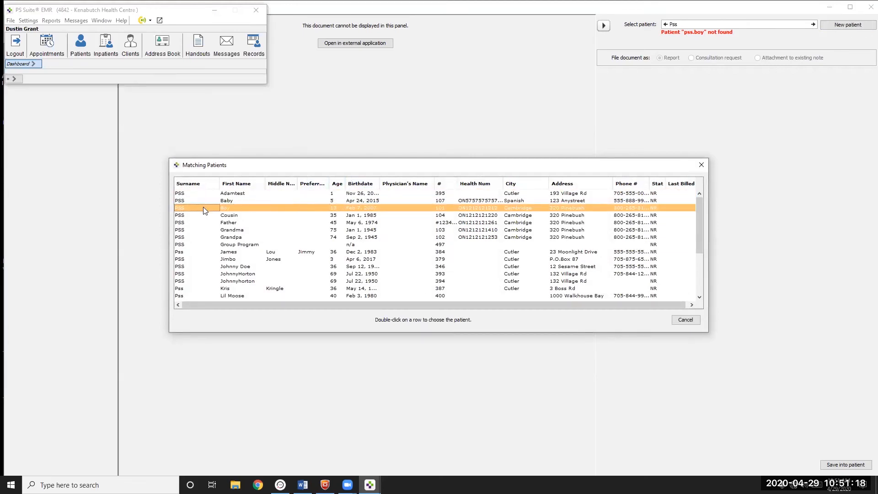
double_click(242, 210)
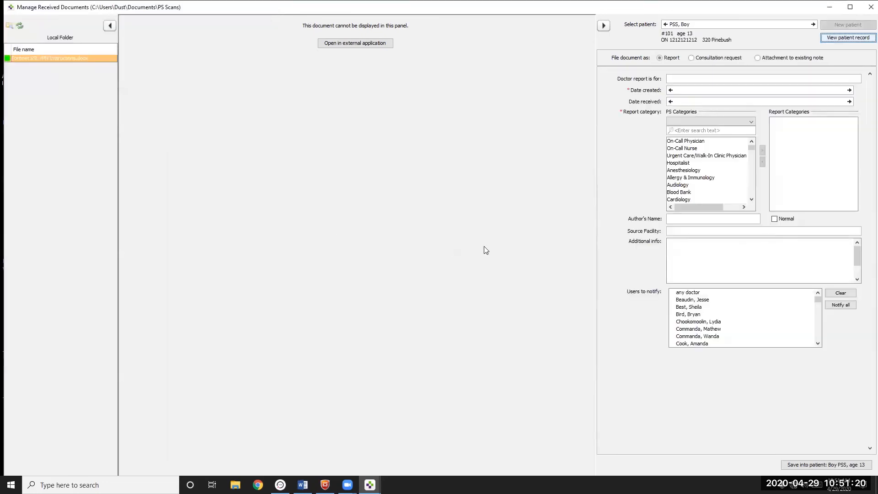
- Set the Fortinet document to be filed as an attachment to an existing note and pick the Aug 28, 2018 renewal entry in the chart
left_click(765, 58)
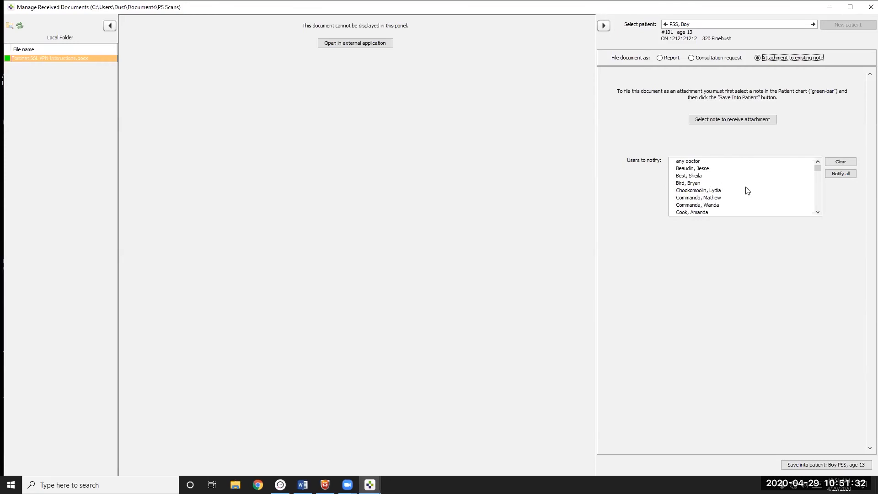
left_click(37, 59)
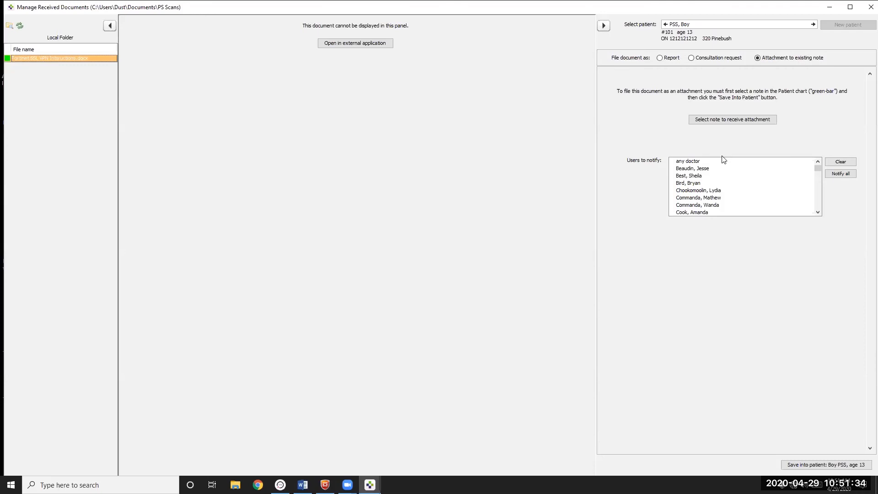
left_click(737, 120)
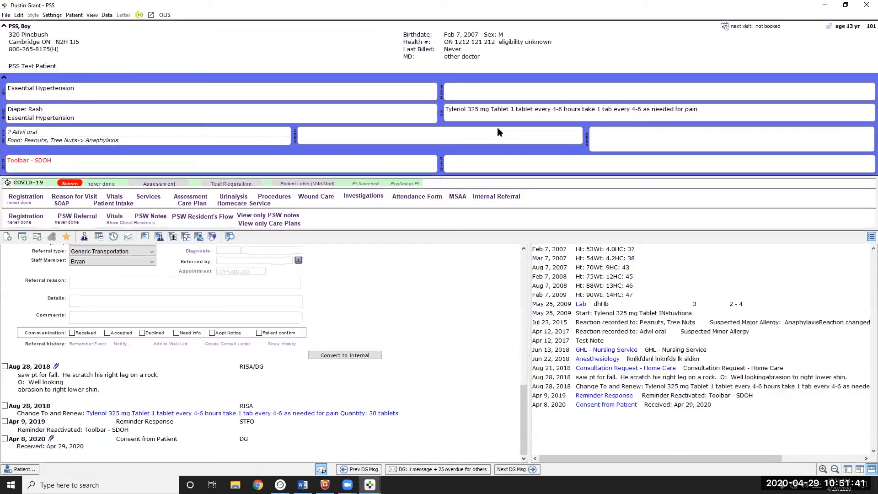
left_click(499, 79)
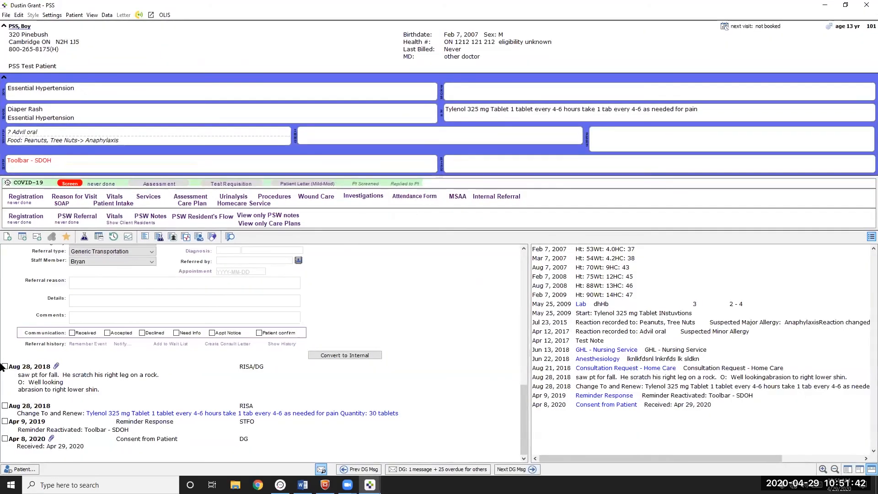
left_click(7, 405)
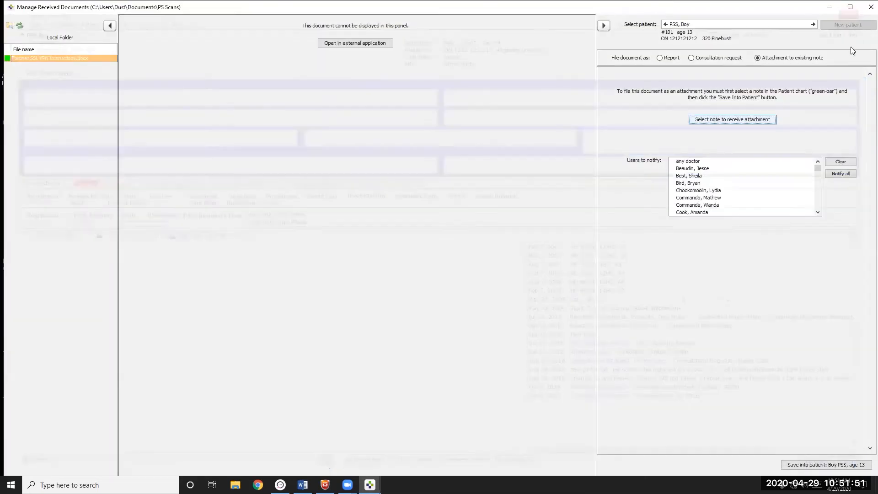
- Close the patient chart and the Manage Received Documents window without saving the document into the patient
left_click(867, 5)
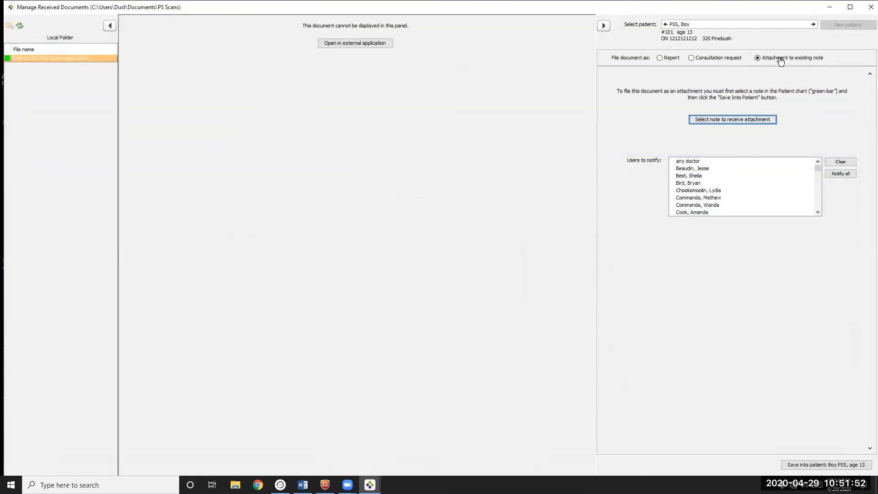
left_click(851, 7)
left_click(866, 5)
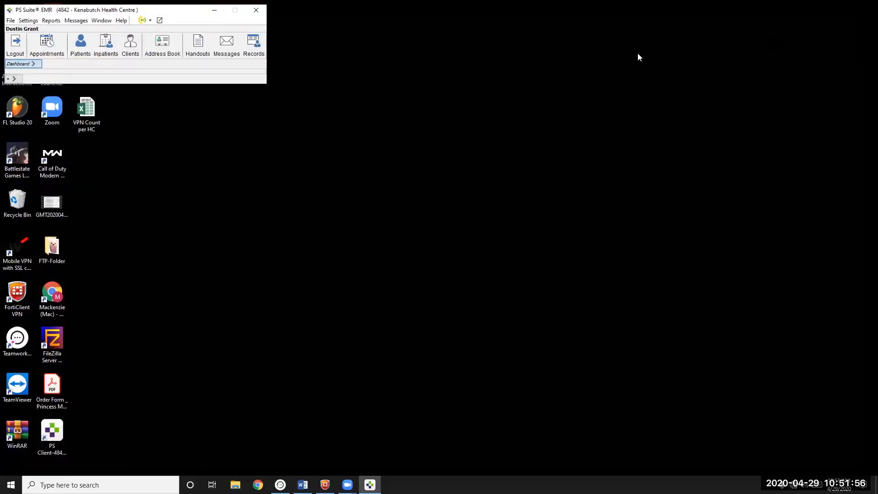
- Open the records window, search for patients by the name PSS and open the chart of the 13-year-old male test patient
left_click(251, 46)
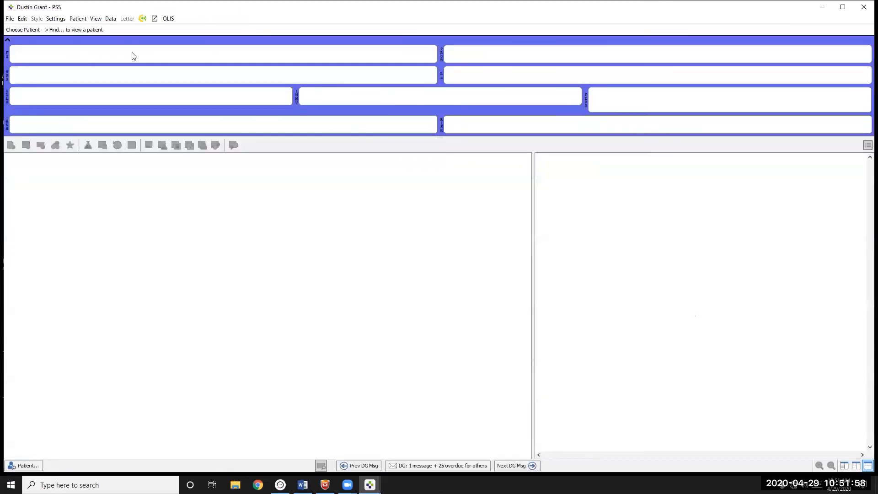
left_click(28, 465)
type("PSS")
key("Return")
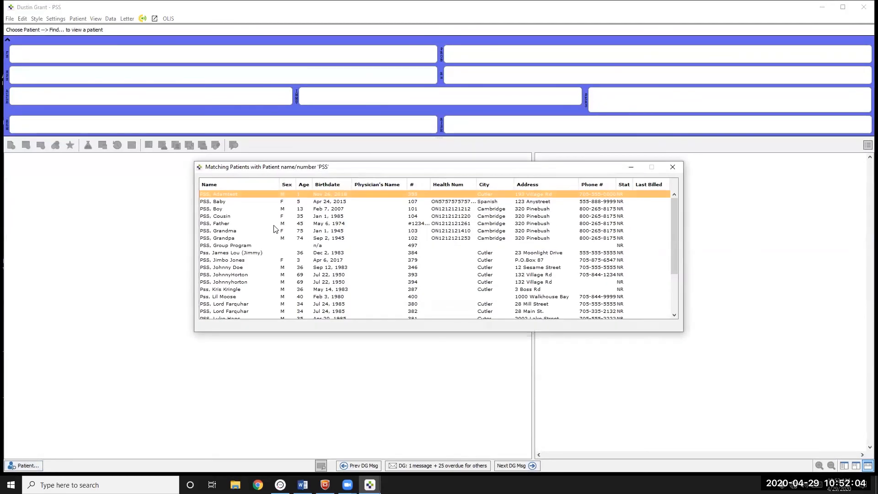
double_click(233, 209)
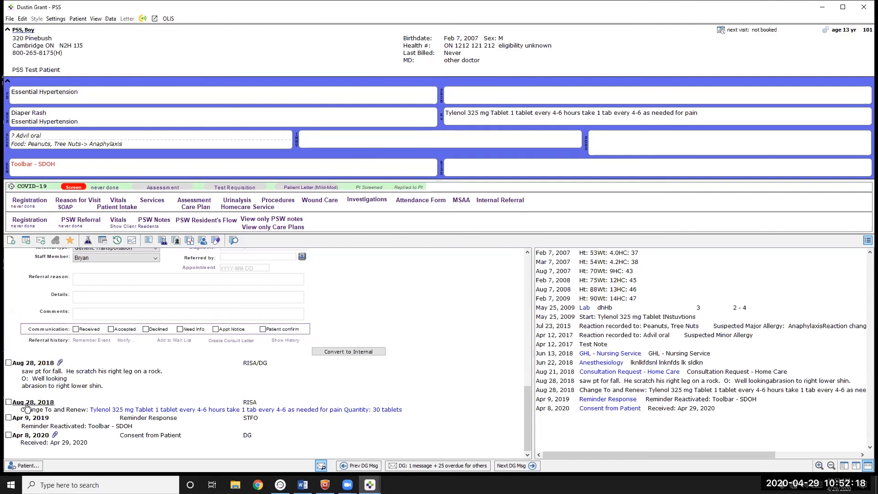
- Select the Aug 28, 2018 fall note with the attachment, view it in the maximized chart and close the chart
left_click(311, 378)
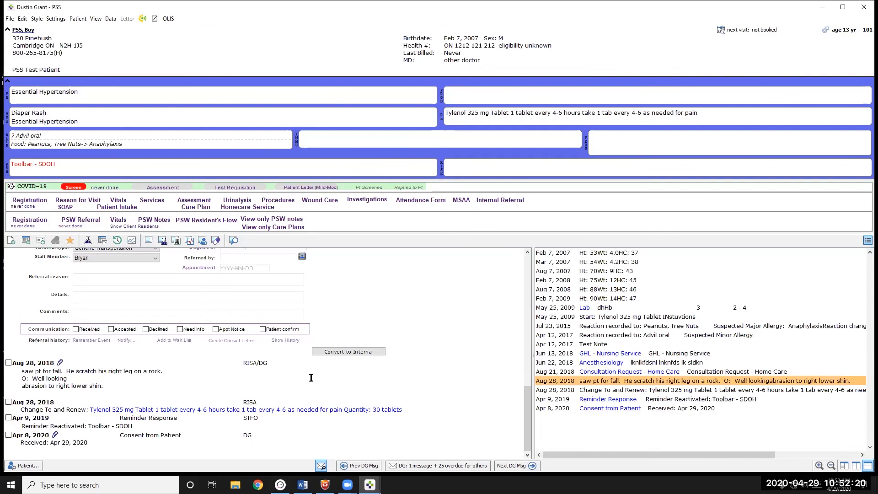
left_click(844, 9)
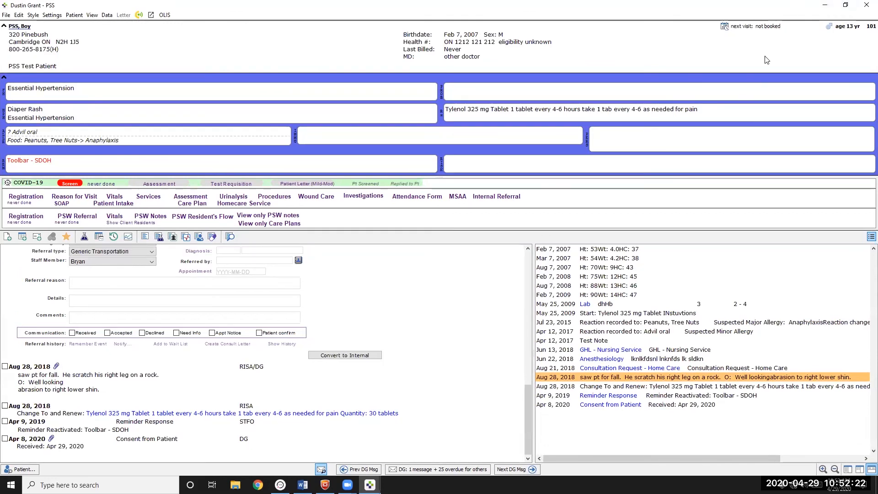
left_click(865, 5)
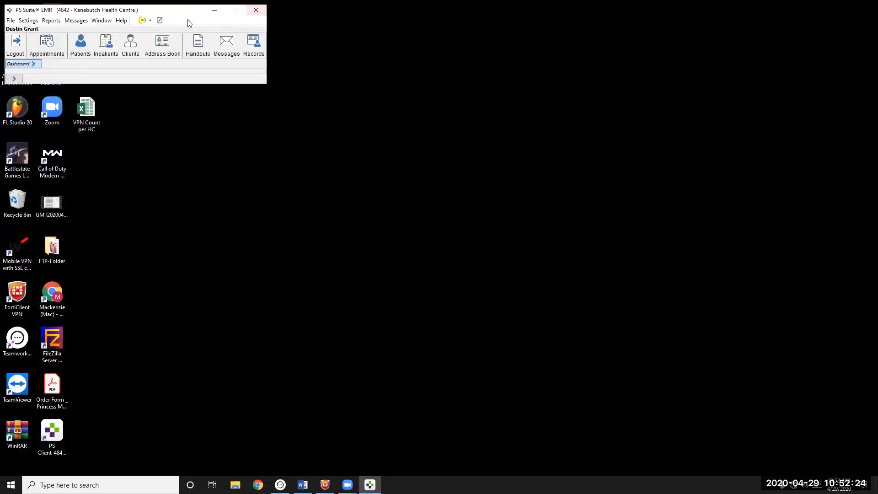
- Open Manage Received Documents from the records window, search for patients by PSS and choose the 13-year-old male test patient
left_click(252, 50)
left_click(9, 19)
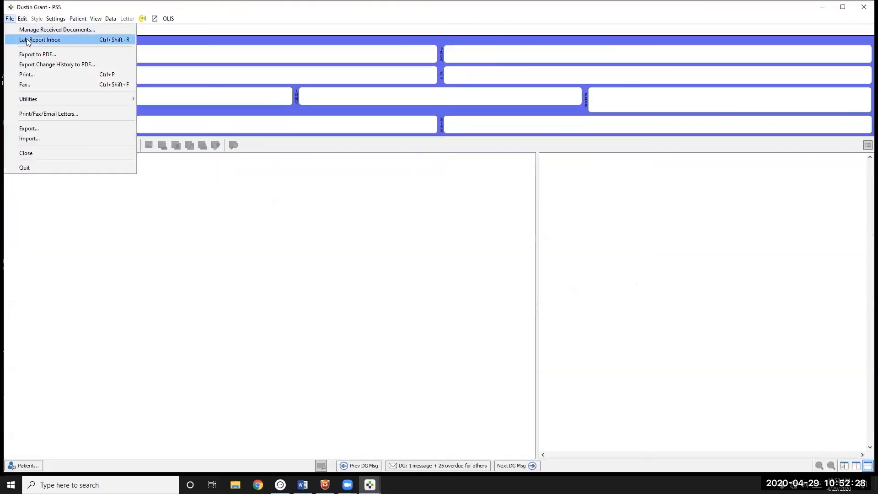
left_click(36, 31)
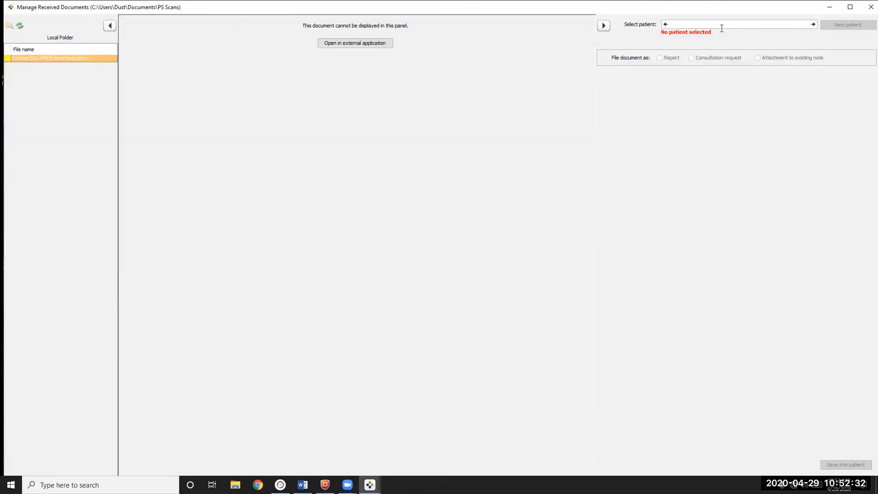
key("Return")
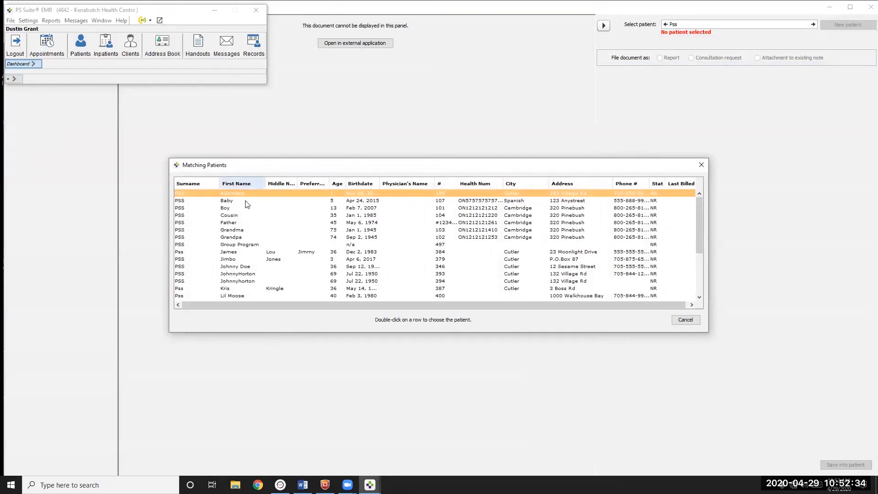
left_click(224, 209)
double_click(224, 209)
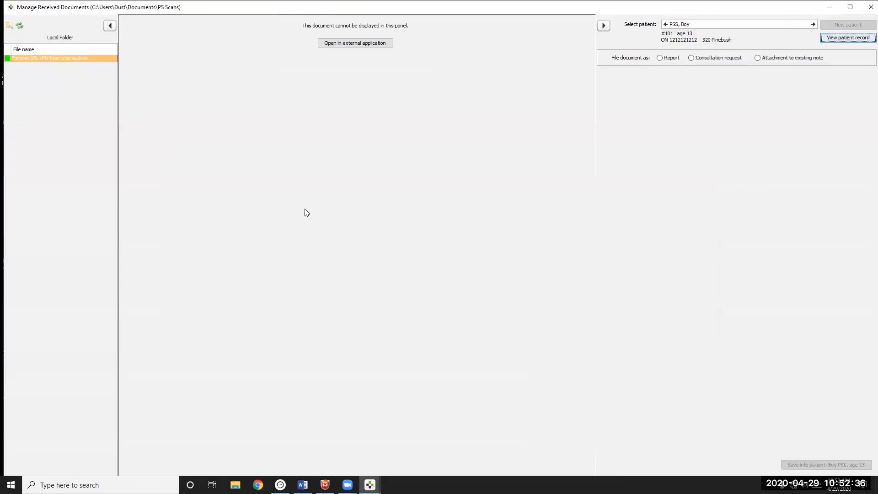
- Set the Fortinet document to be filed as an attachment to an existing note, view the chart for note selection and close both windows unsaved
left_click(758, 58)
left_click(6, 59)
left_click(28, 61)
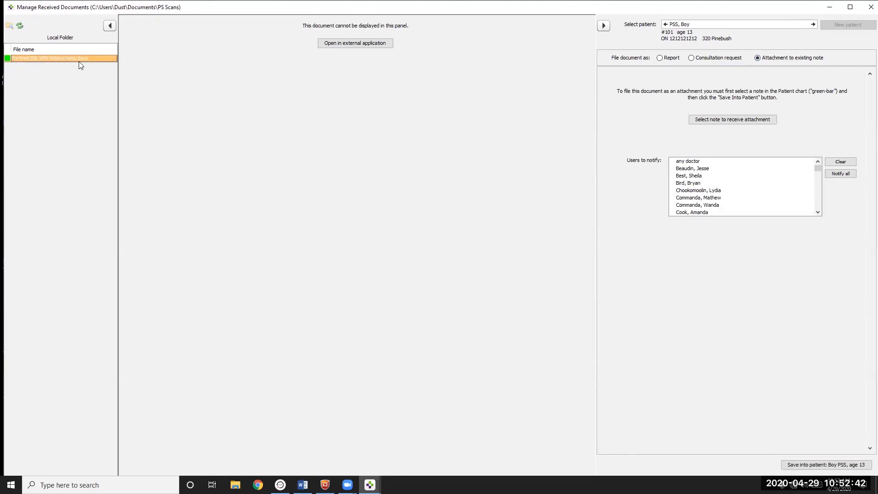
left_click(732, 121)
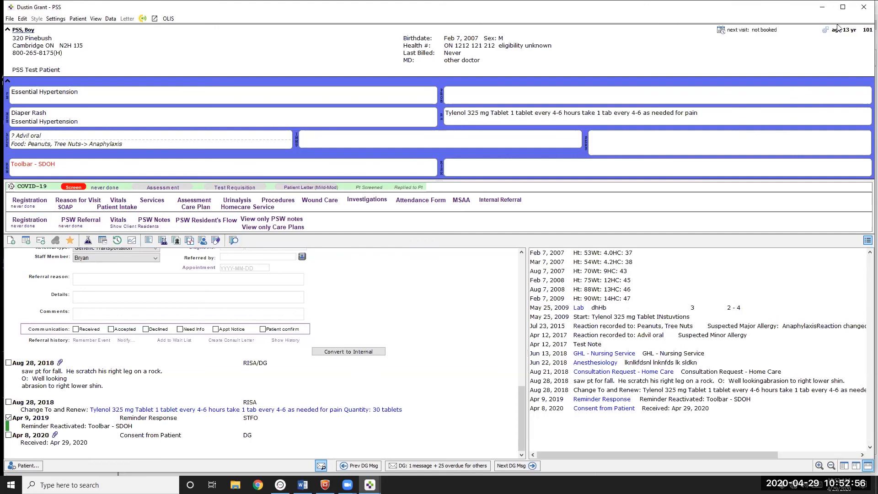
left_click(858, 10)
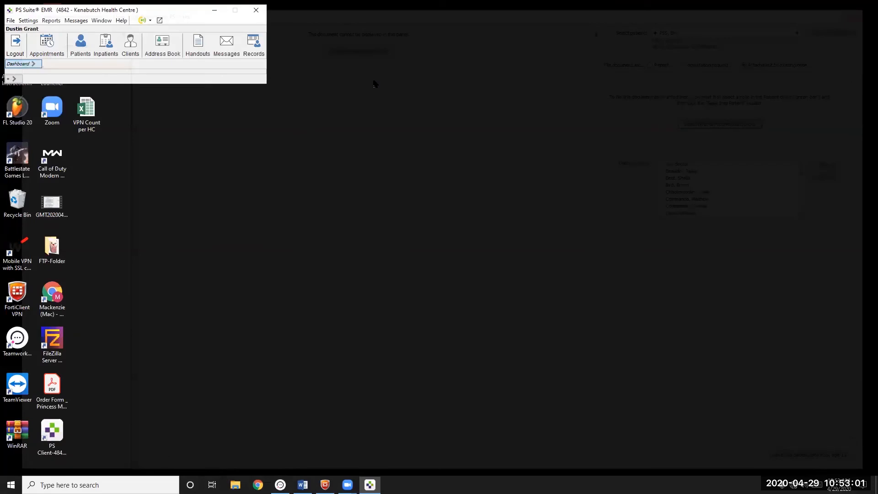
left_click(871, 7)
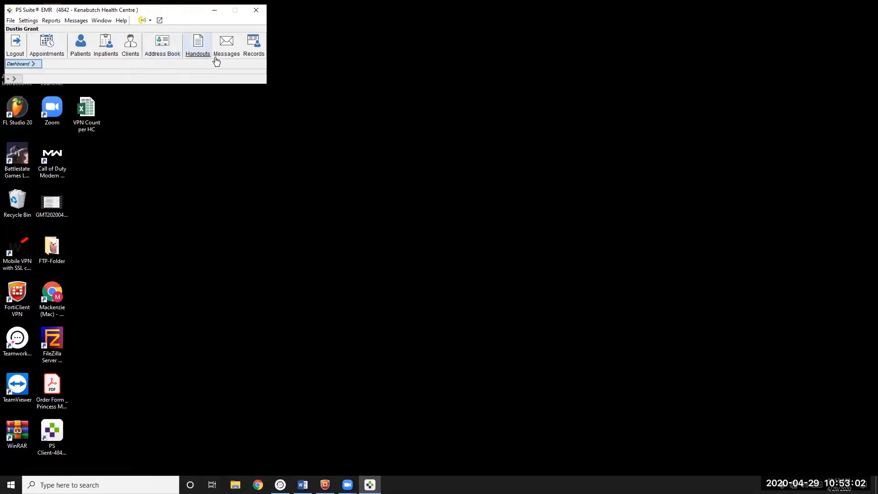
- Reopen the records window, find patients by the name pss and open the 13-year-old male test patient's chart
left_click(250, 52)
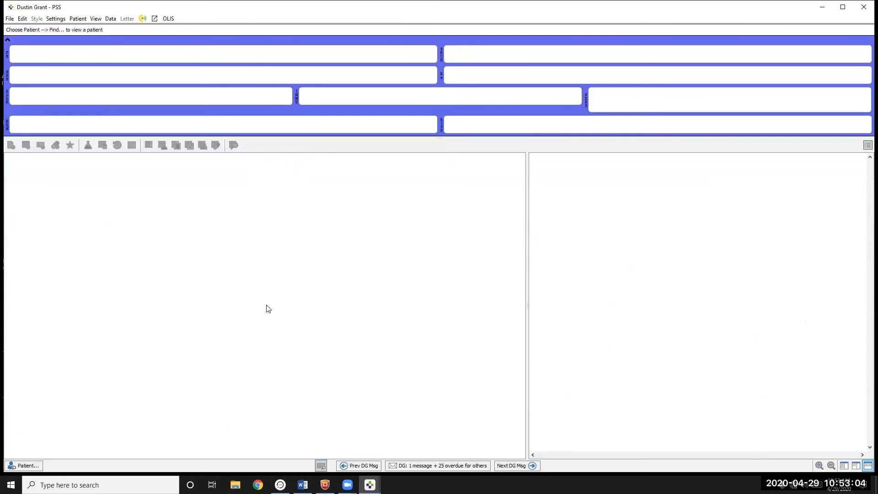
left_click(25, 466)
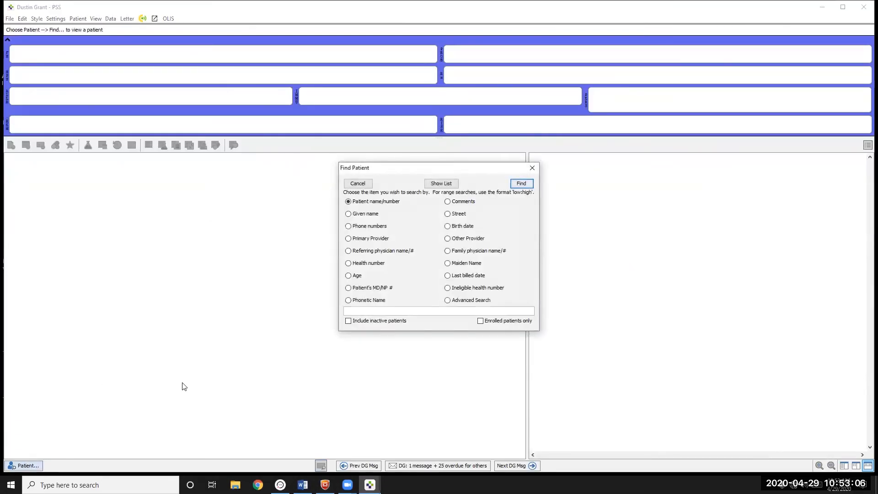
type("pss")
key("Tab")
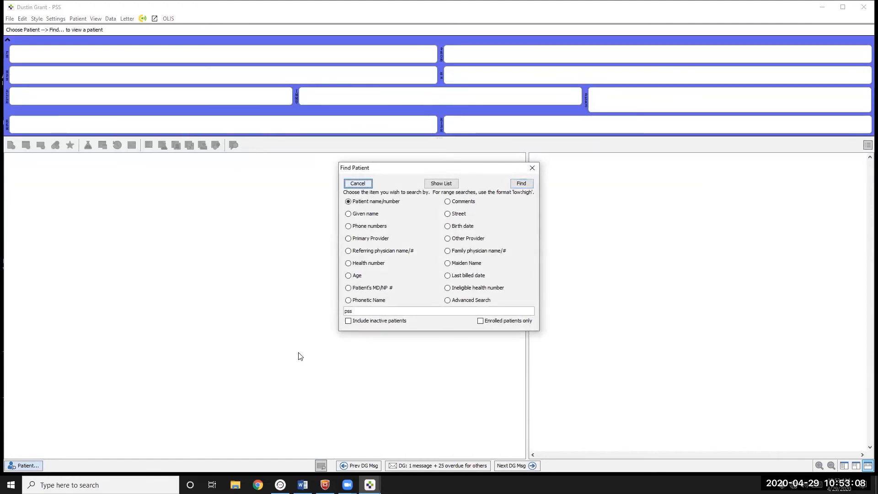
left_click(521, 185)
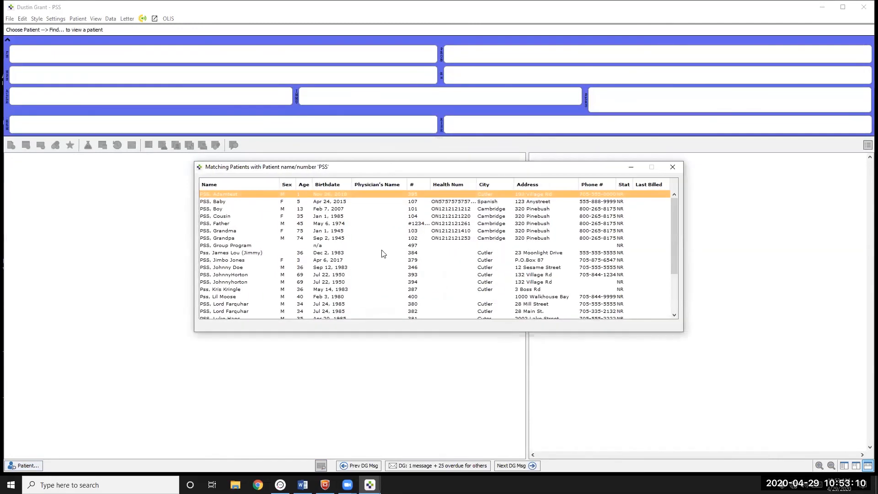
double_click(245, 210)
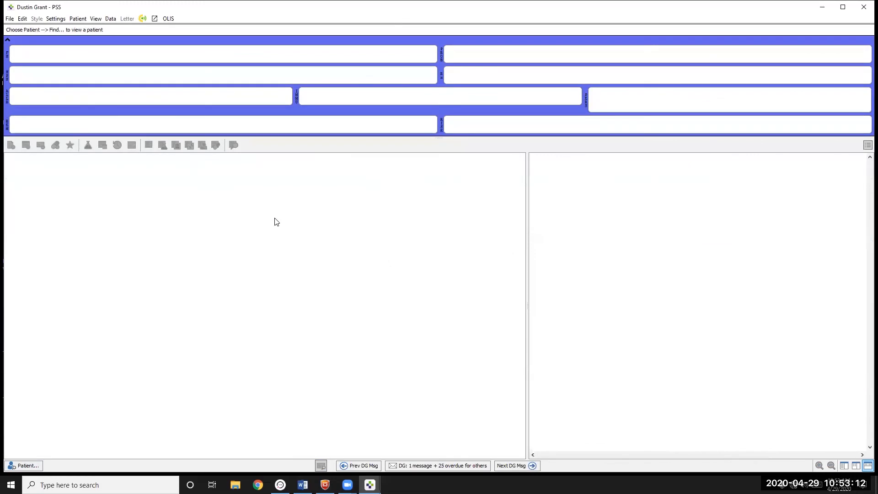